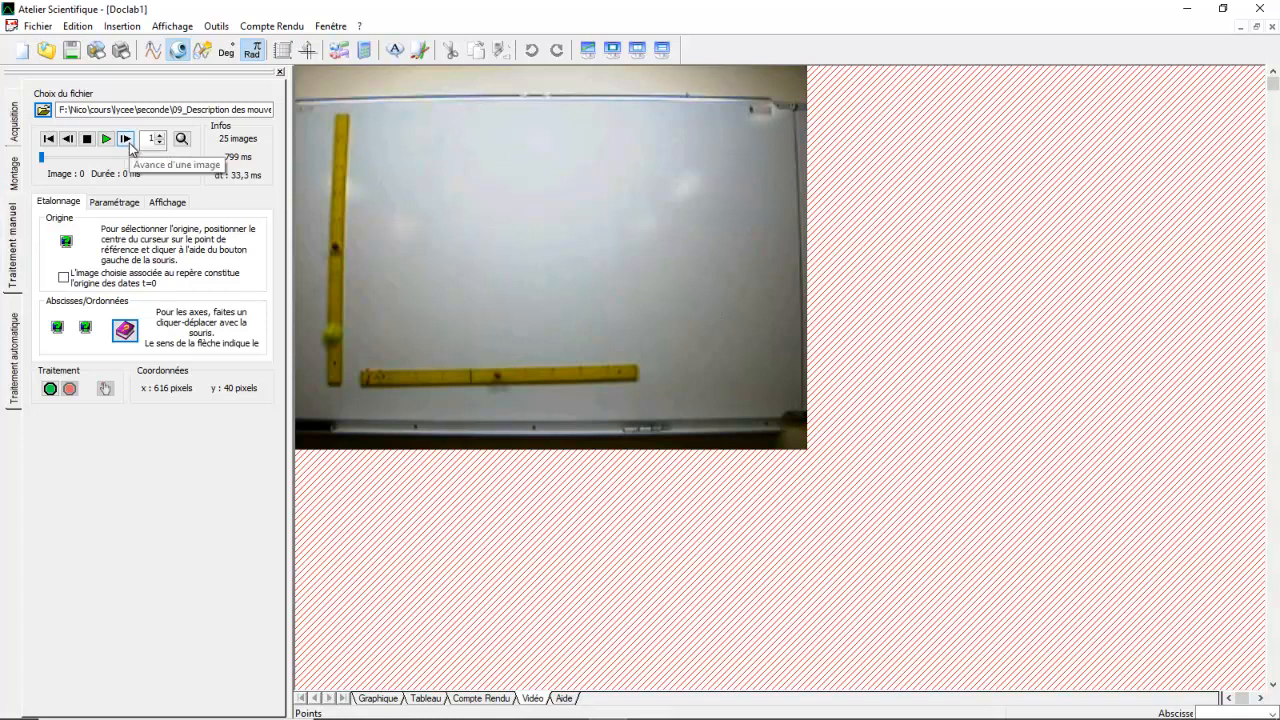
# Play the ball-throw video to its end and return frame by frame to the first image
pyautogui.click(130, 146)
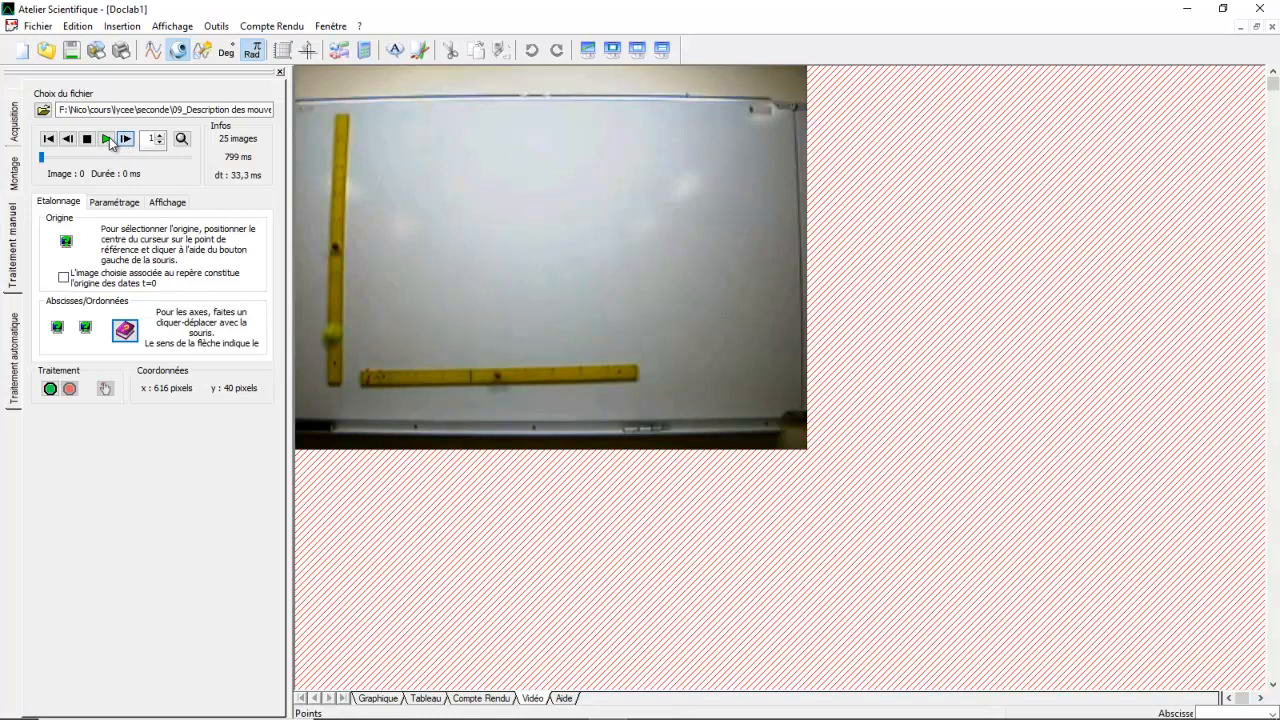
pyautogui.click(107, 140)
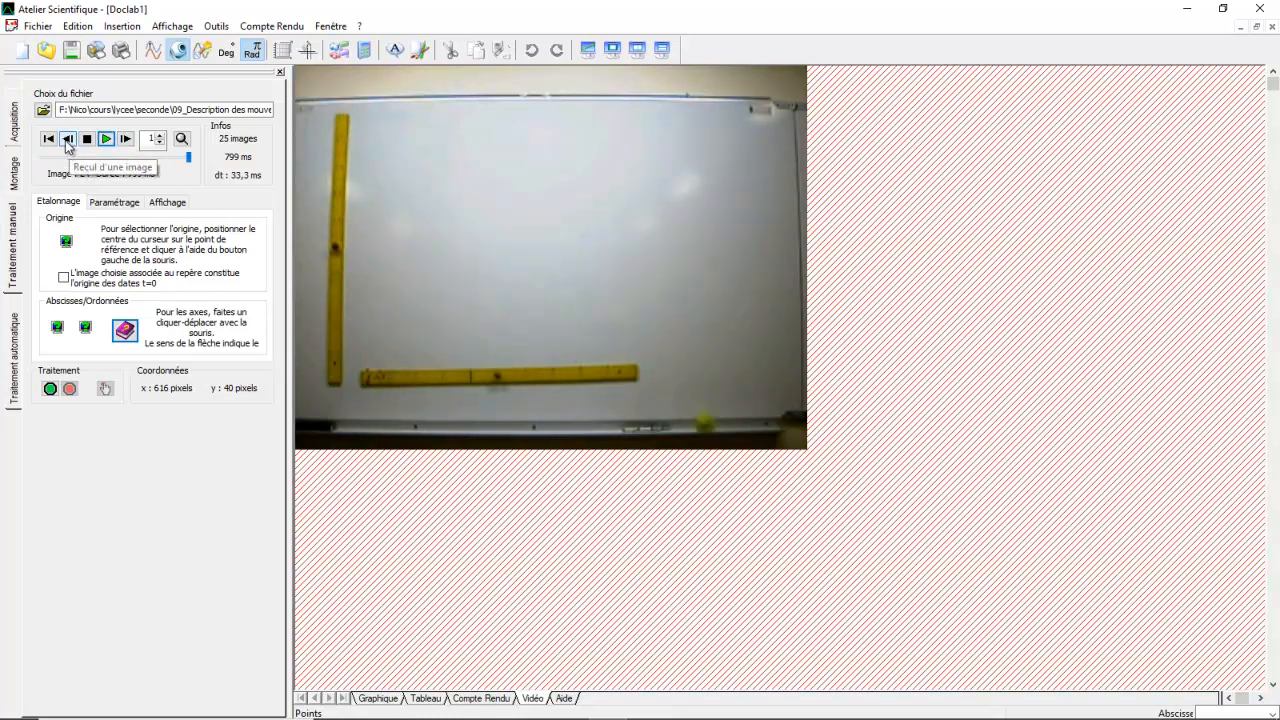
pyautogui.click(67, 140)
pyautogui.click(67, 140)
pyautogui.click(67, 140)
pyautogui.click(67, 140)
pyautogui.click(67, 140)
pyautogui.click(67, 140)
pyautogui.click(67, 140)
pyautogui.click(67, 140)
pyautogui.click(67, 140)
pyautogui.click(67, 140)
pyautogui.click(67, 140)
pyautogui.click(67, 140)
pyautogui.click(67, 140)
pyautogui.click(67, 140)
pyautogui.click(67, 140)
pyautogui.click(67, 140)
pyautogui.click(67, 140)
pyautogui.click(67, 140)
pyautogui.click(67, 140)
pyautogui.click(67, 140)
pyautogui.click(67, 140)
pyautogui.click(67, 140)
pyautogui.click(67, 140)
pyautogui.click(67, 140)
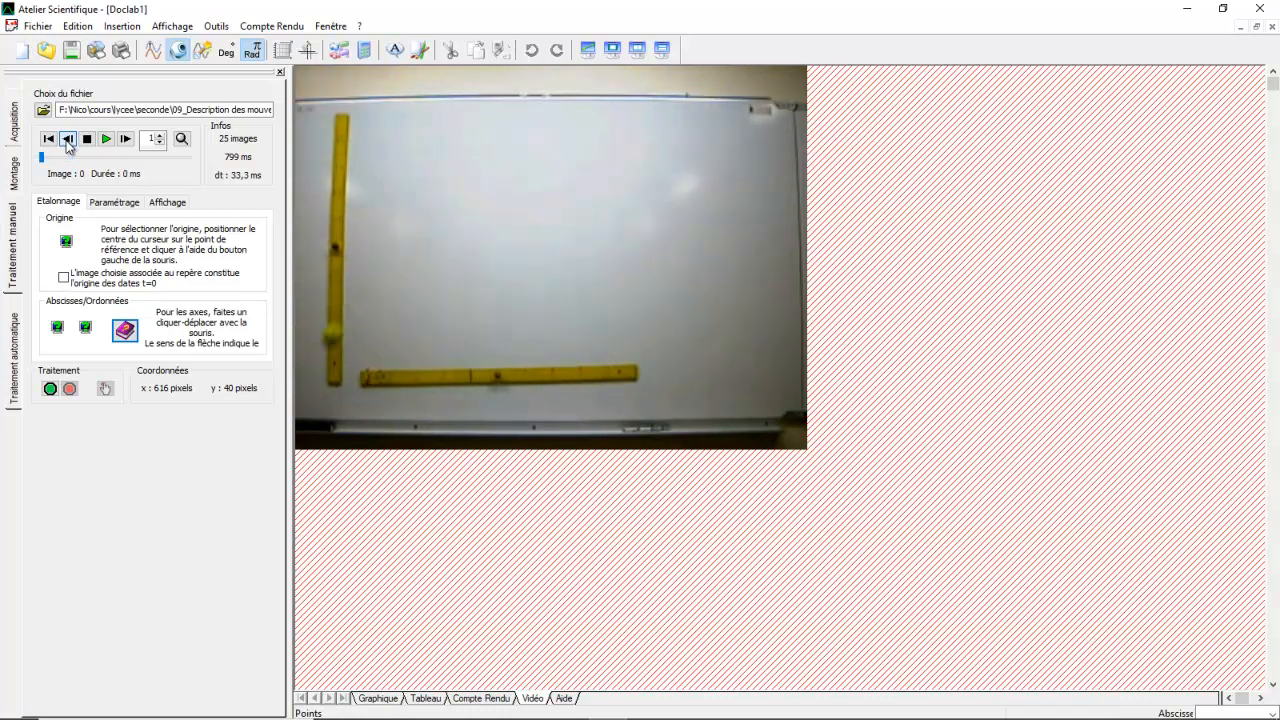
# Place the axes' origin on the ball in the first image and calibrate the horizontal scale along the lower yellow ruler as 1 m
pyautogui.click(331, 334)
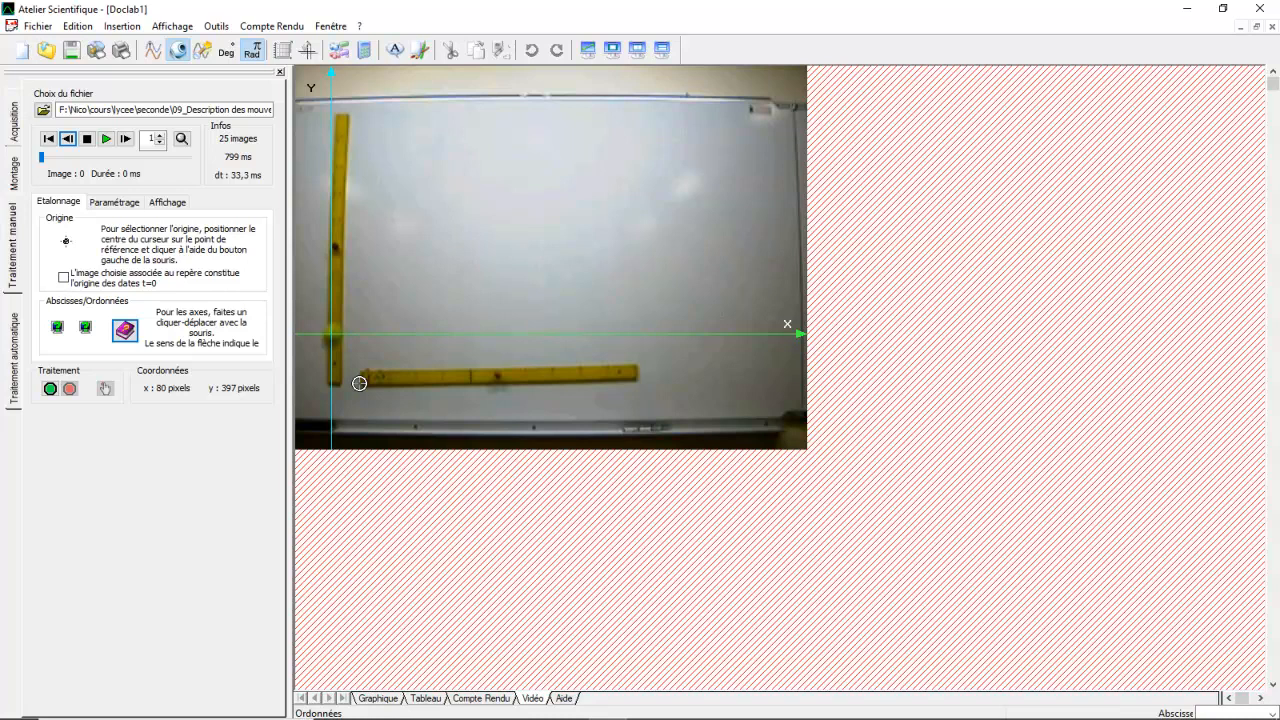
pyautogui.moveTo(359, 383); pyautogui.dragTo(637, 371)
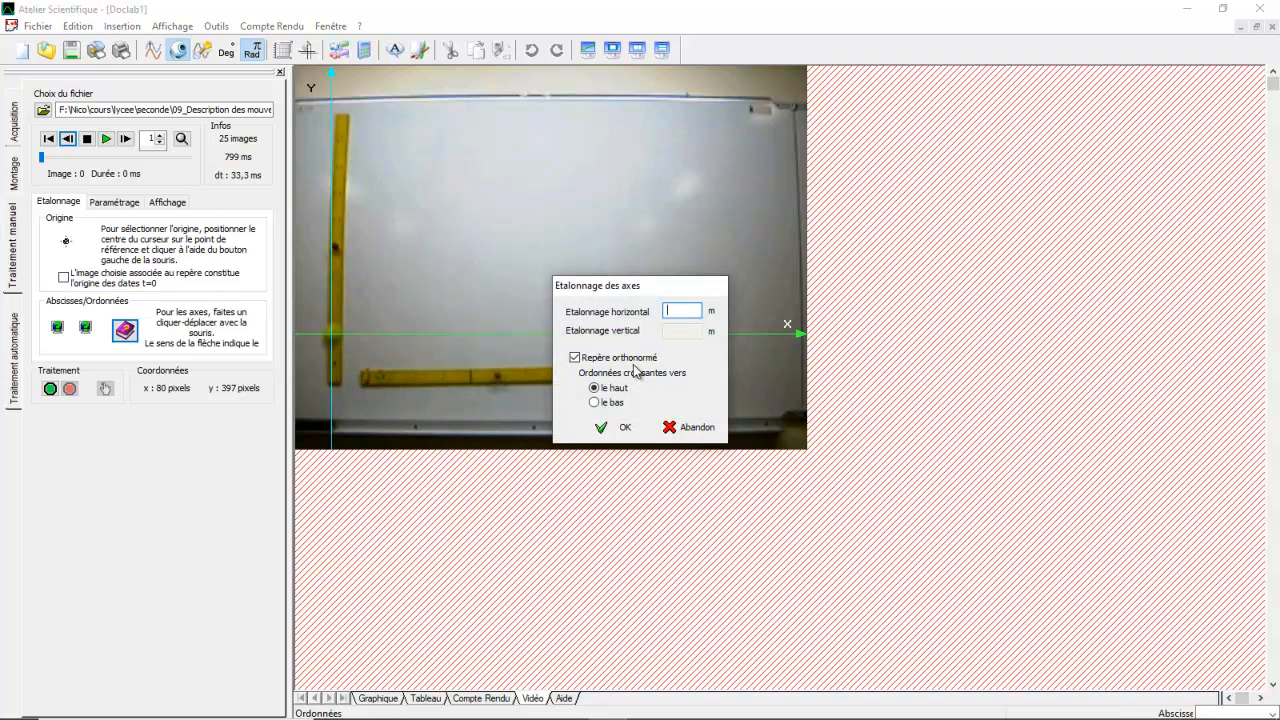
pyautogui.write('1')
pyautogui.click(618, 430)
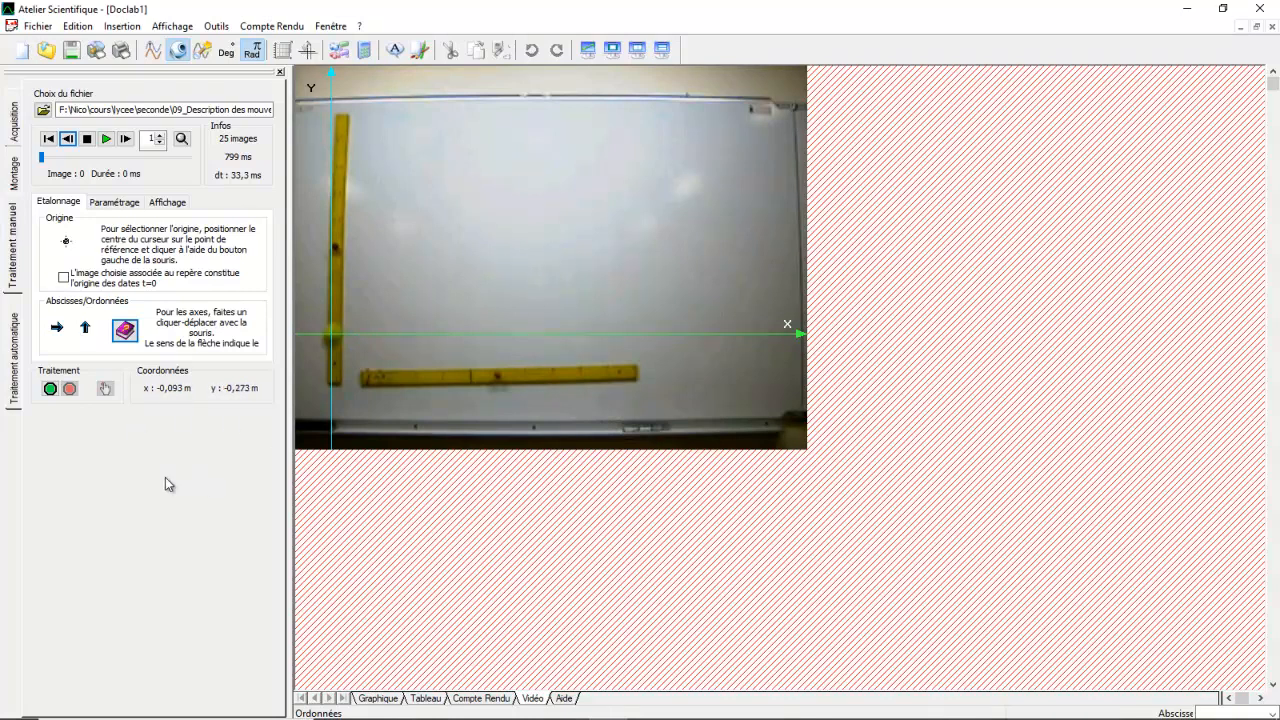
# Record the ball's trajectory manually by marking its centre on each of the first 22 images, and stop the tracking at image 22
pyautogui.click(50, 389)
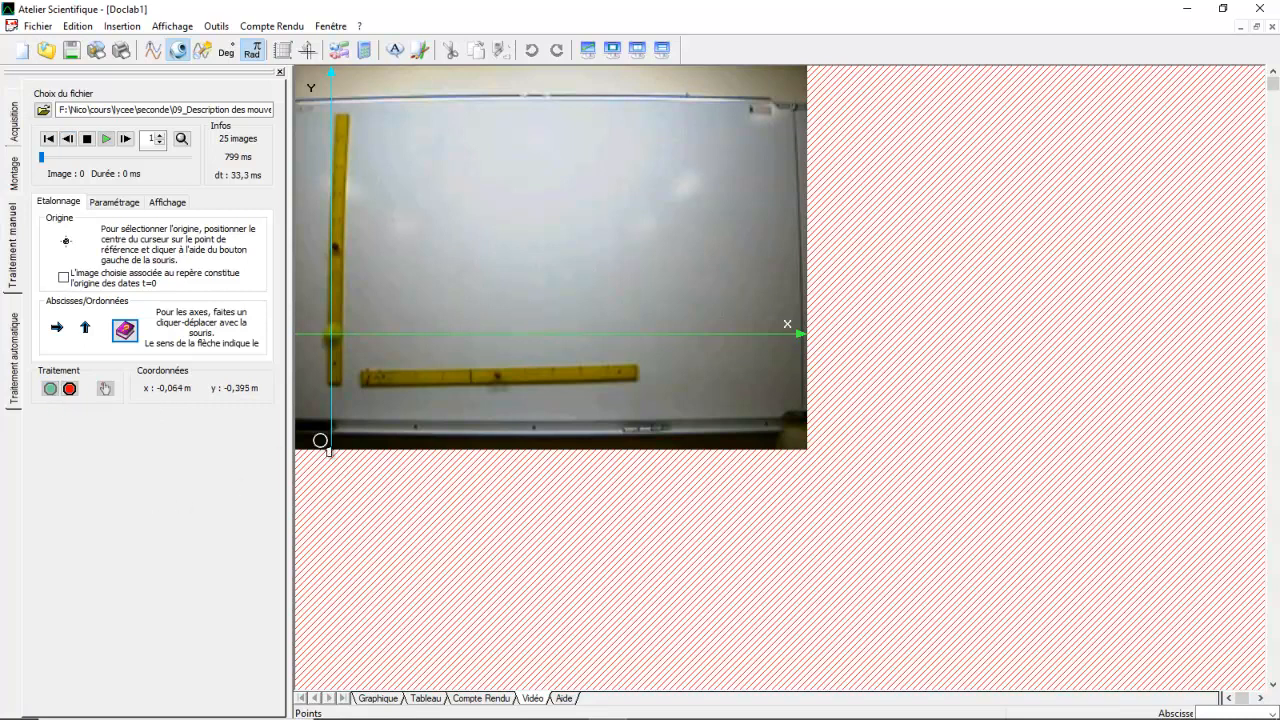
pyautogui.click(332, 337)
pyautogui.click(349, 302)
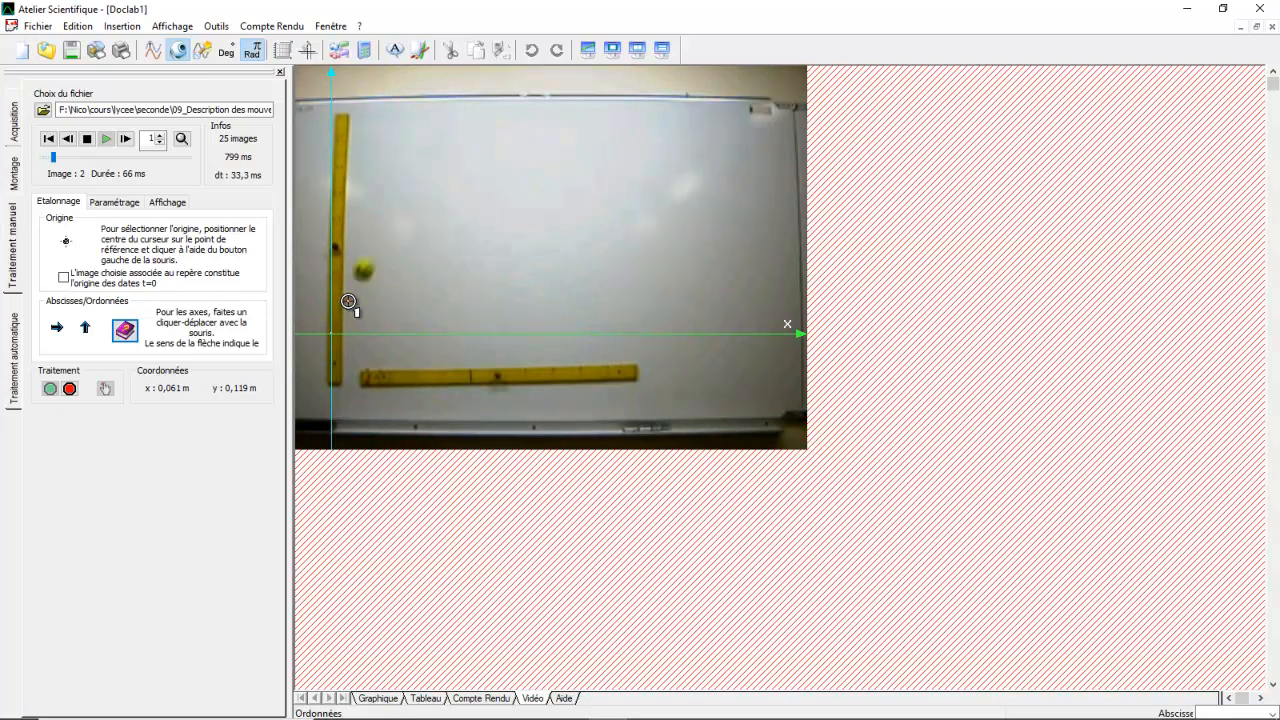
pyautogui.click(363, 267)
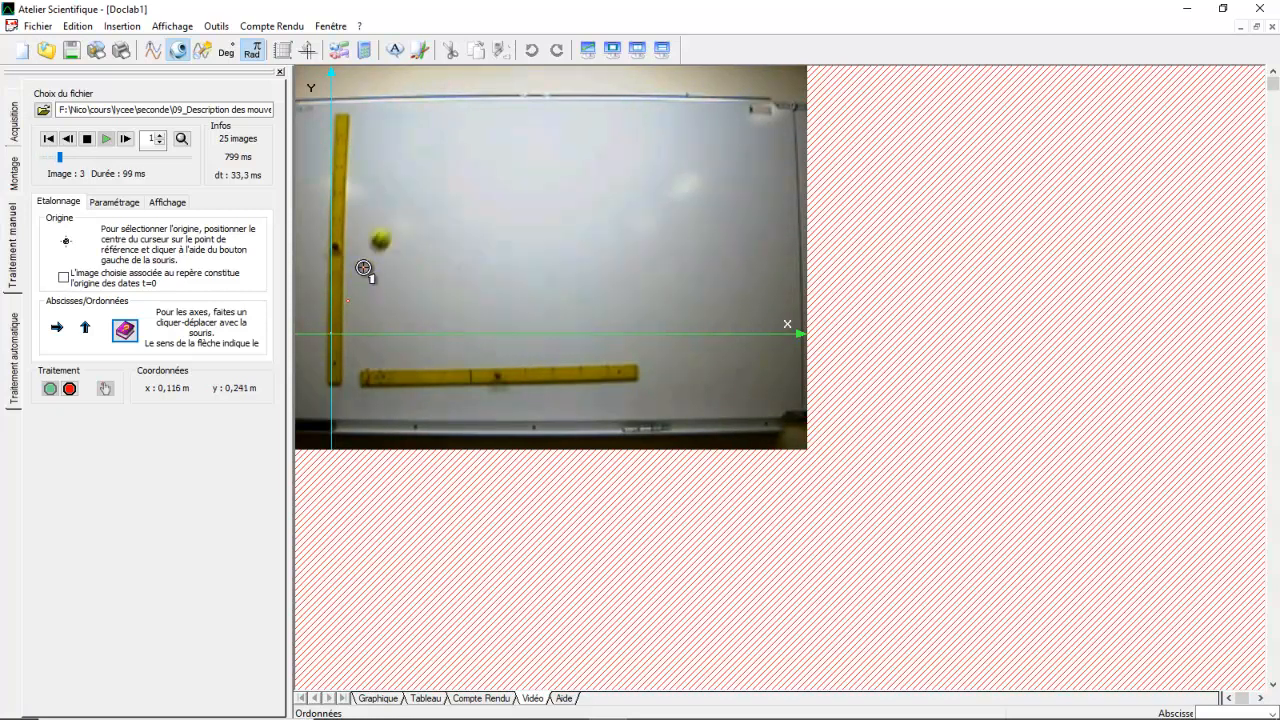
pyautogui.click(381, 238)
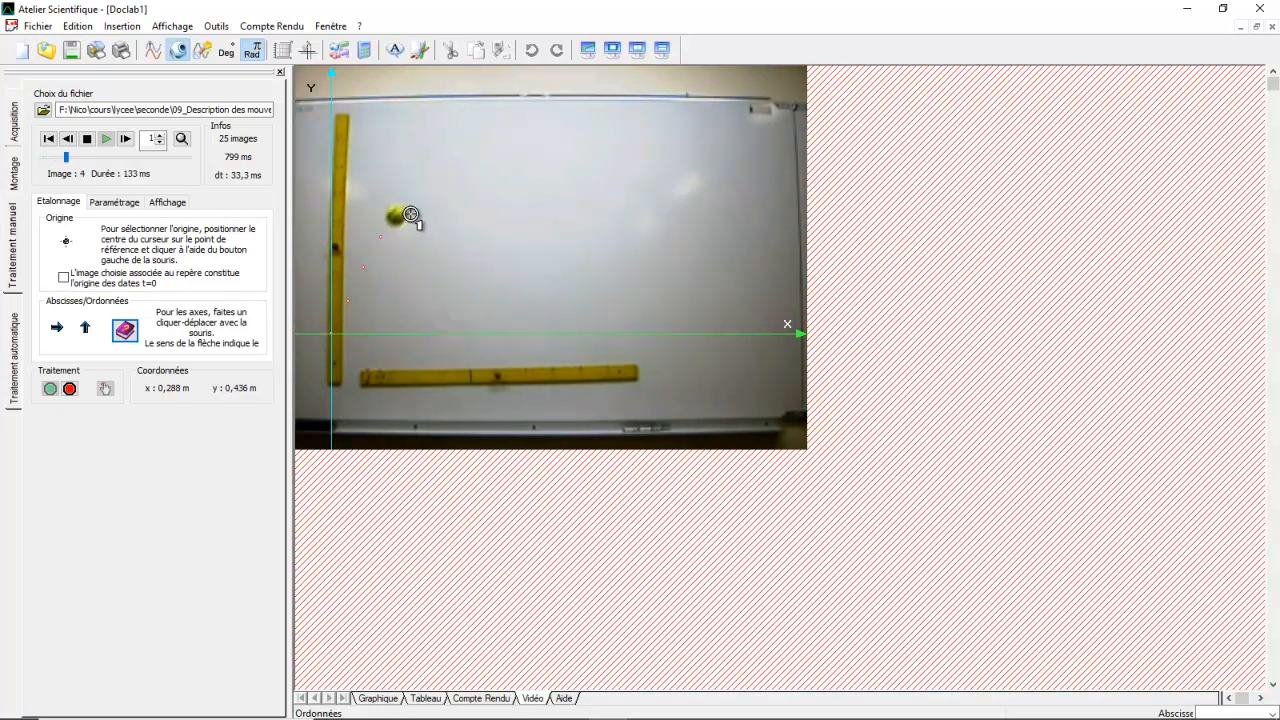
pyautogui.click(395, 214)
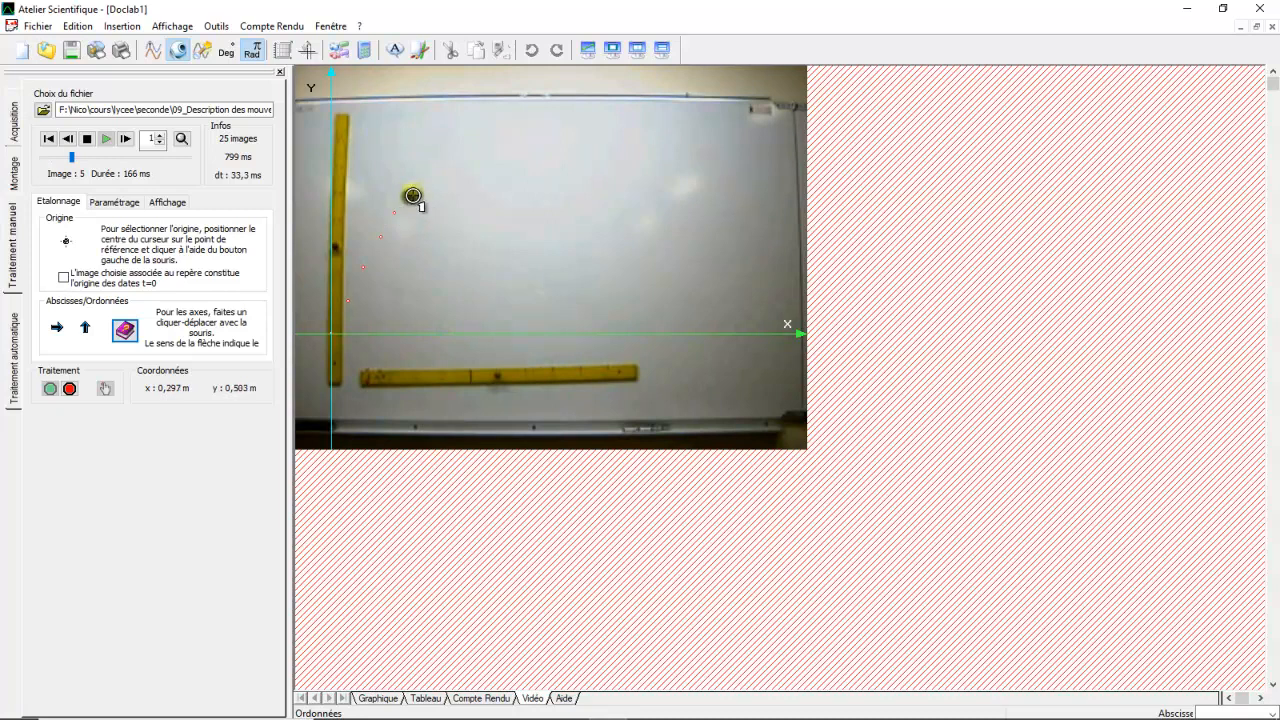
pyautogui.click(410, 193)
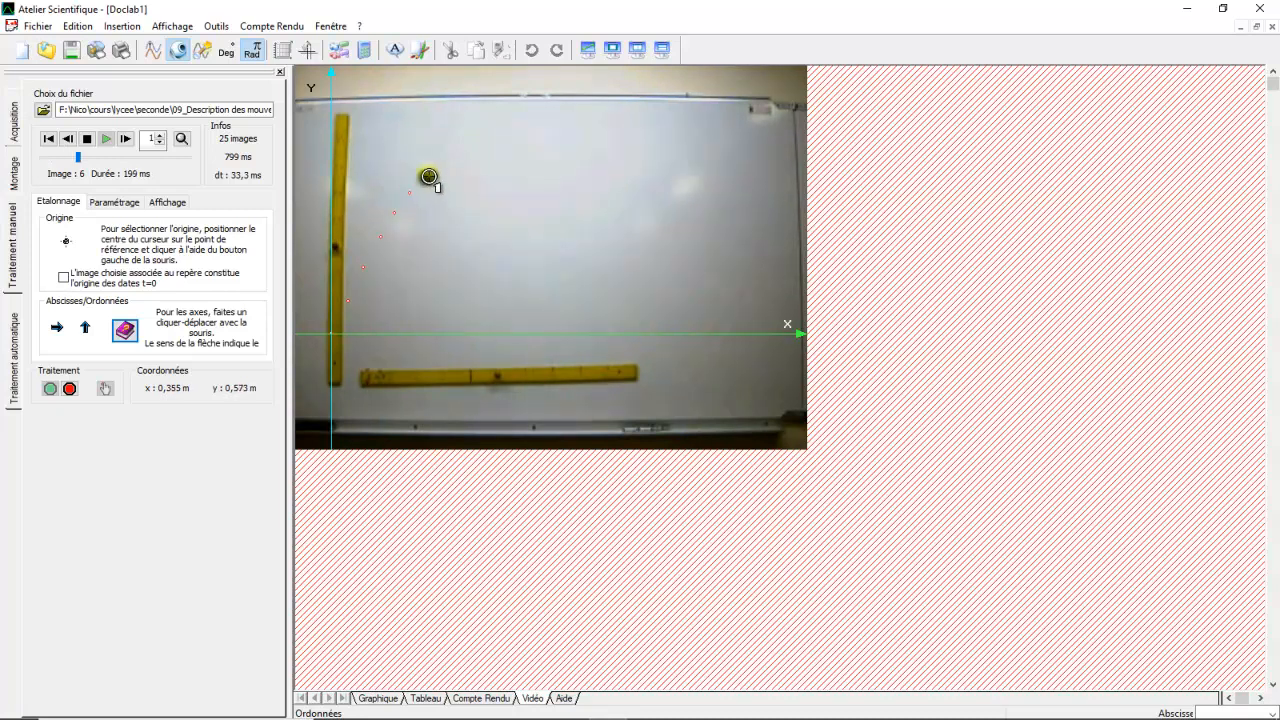
pyautogui.click(429, 174)
pyautogui.click(443, 162)
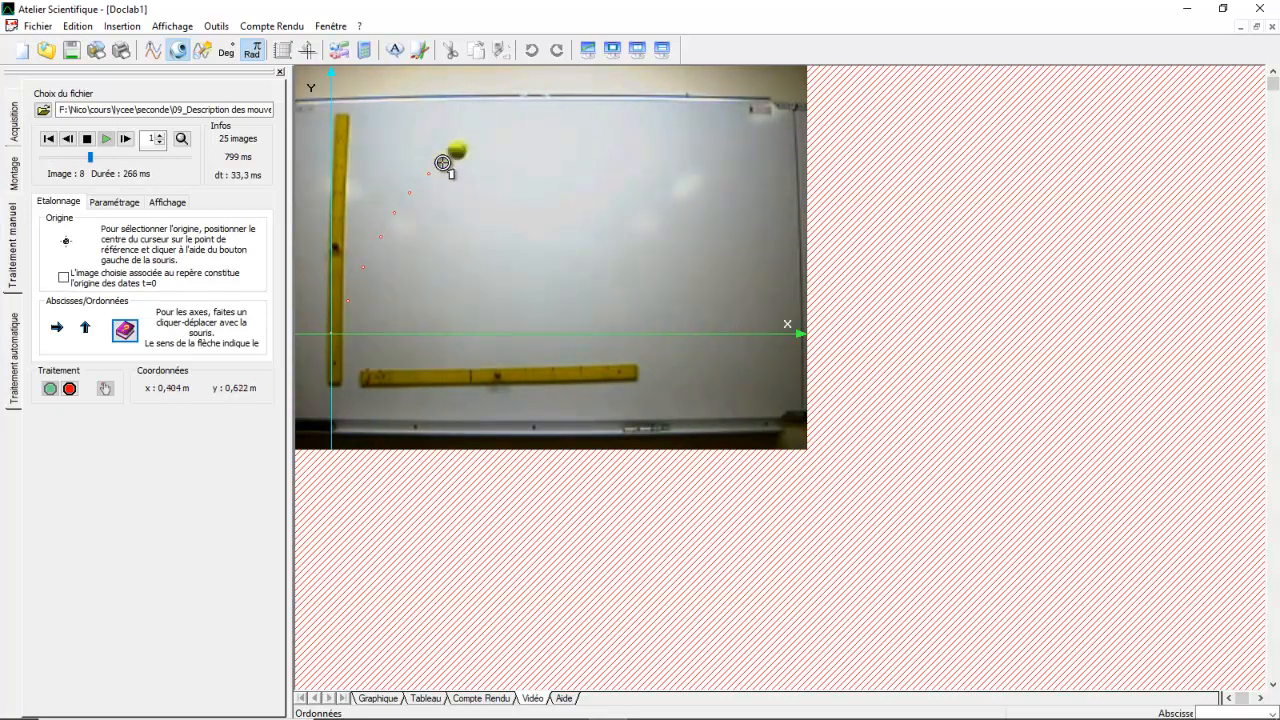
pyautogui.click(455, 147)
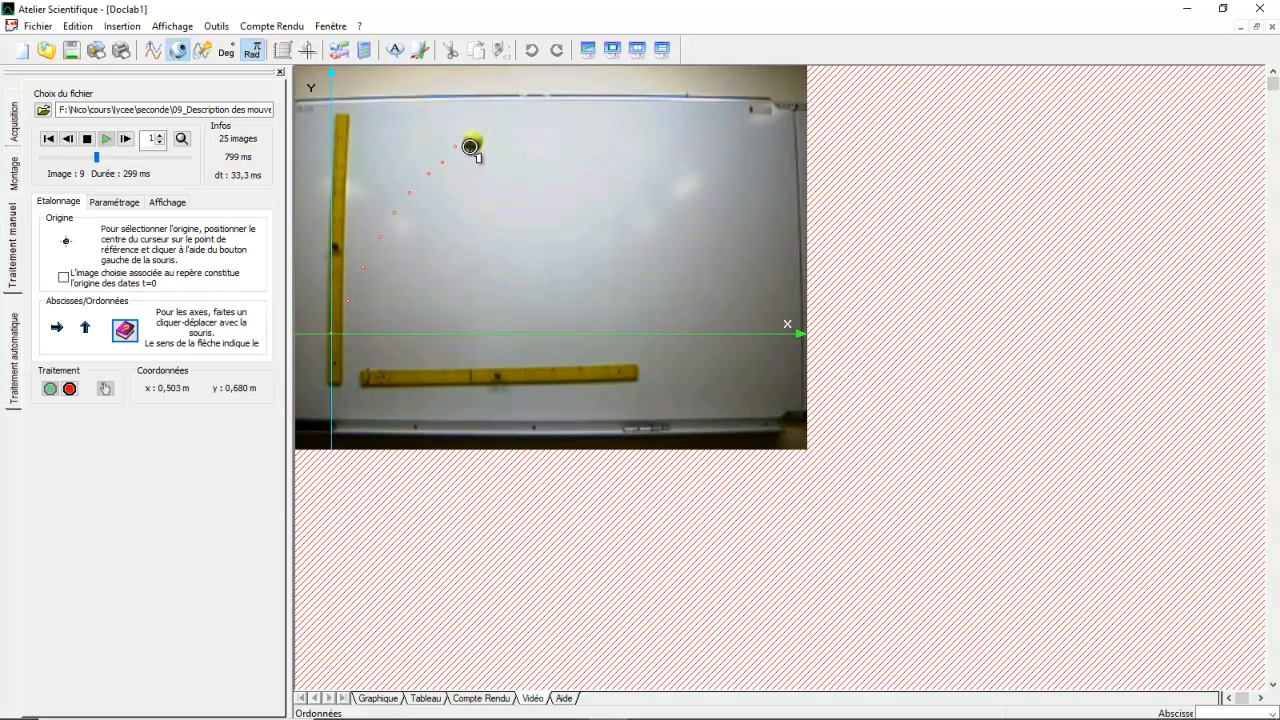
pyautogui.click(472, 141)
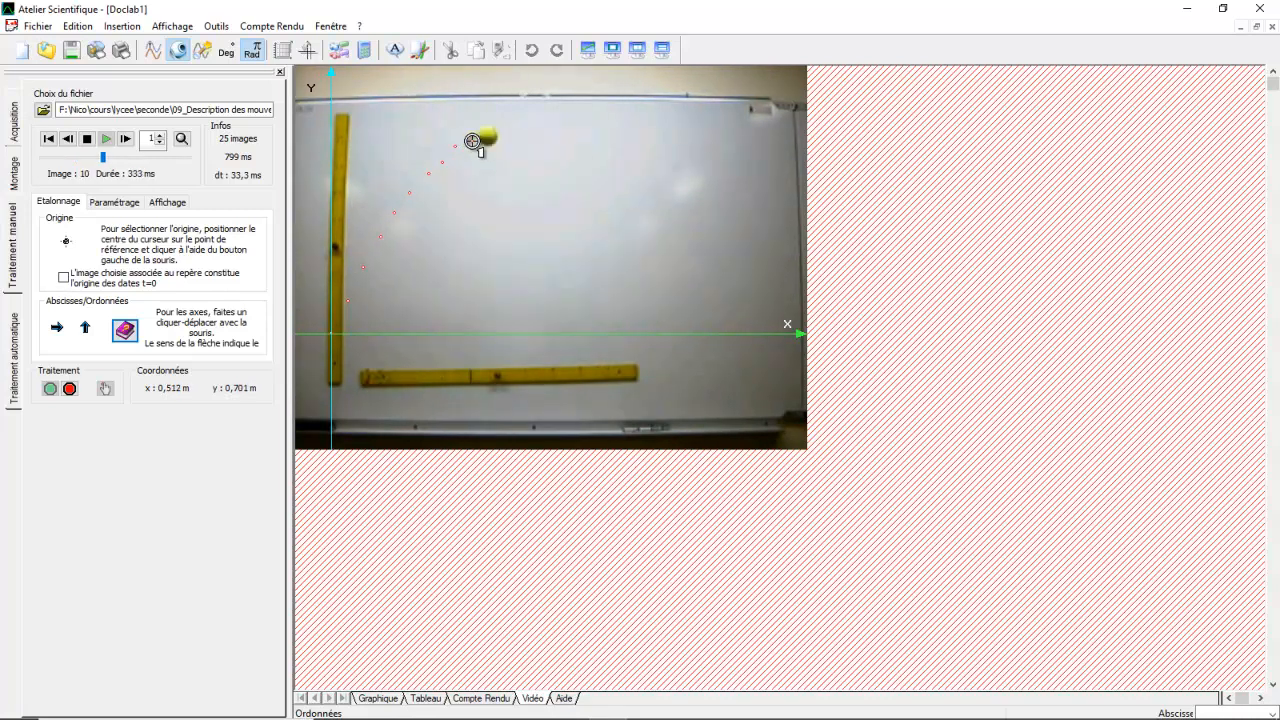
pyautogui.click(489, 136)
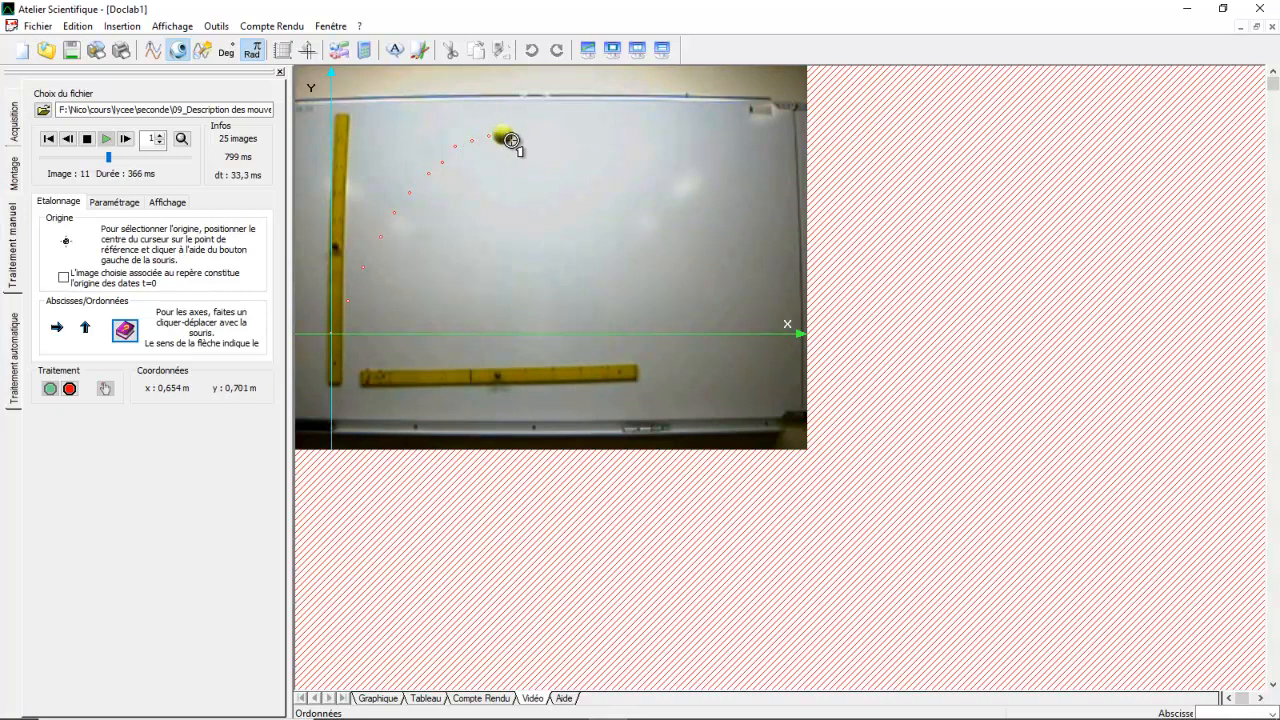
pyautogui.click(502, 132)
pyautogui.click(518, 135)
pyautogui.click(534, 147)
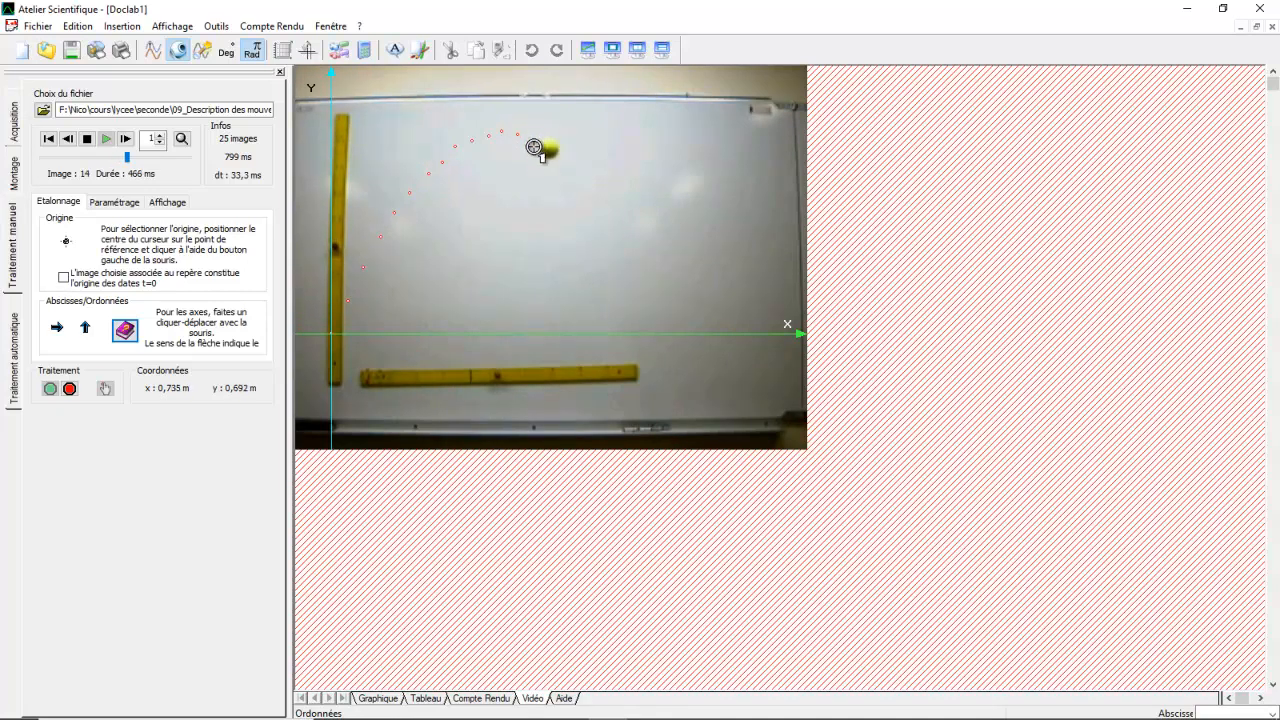
pyautogui.click(550, 152)
pyautogui.click(565, 160)
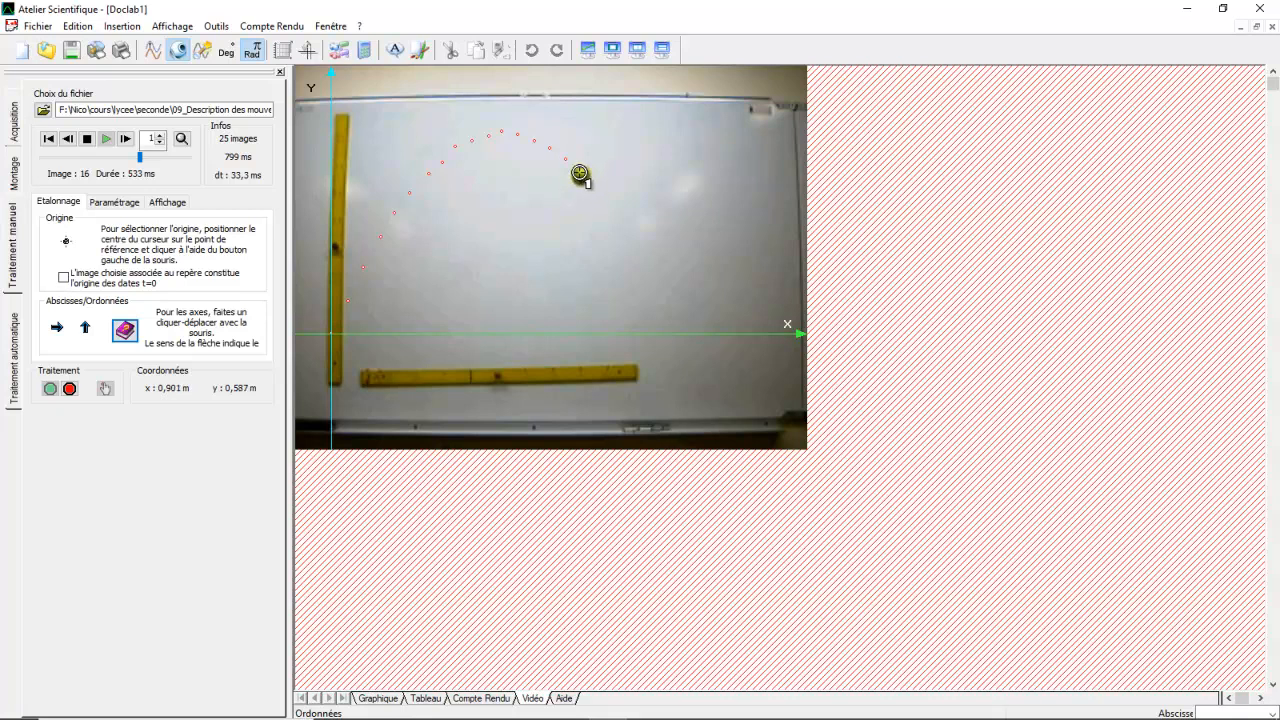
pyautogui.click(581, 176)
pyautogui.click(596, 194)
pyautogui.click(612, 215)
pyautogui.click(628, 240)
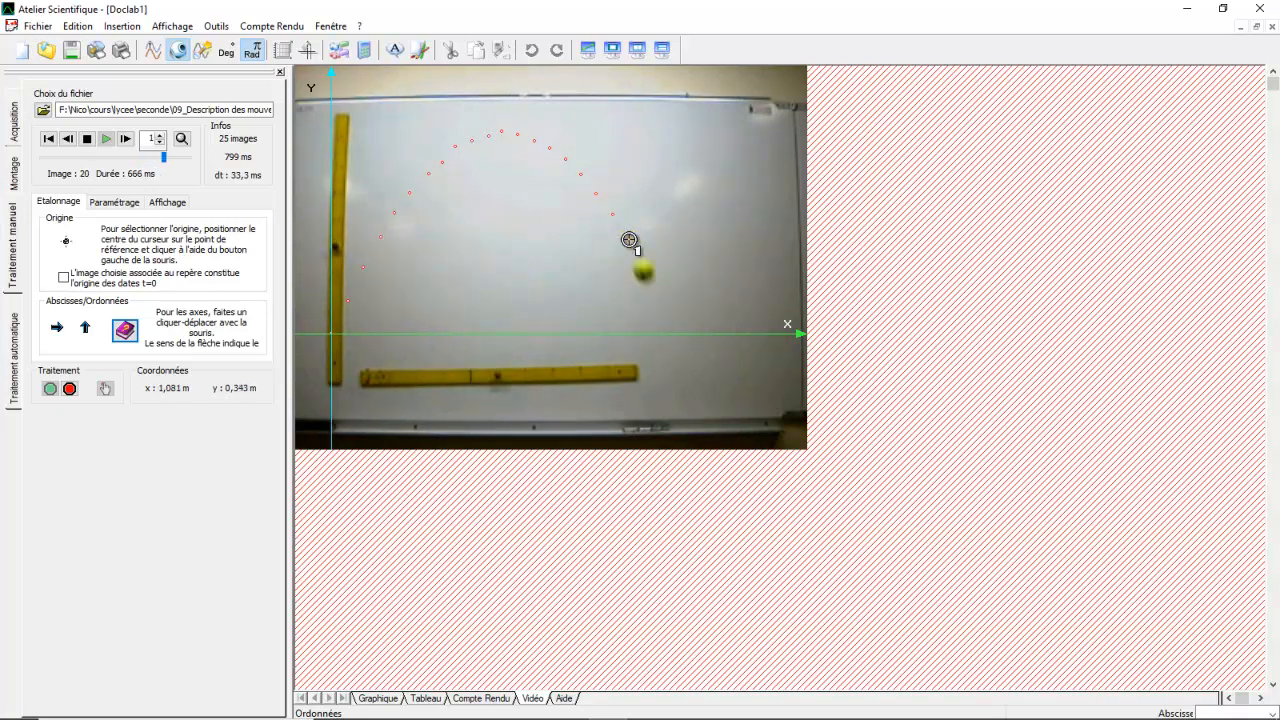
pyautogui.click(646, 269)
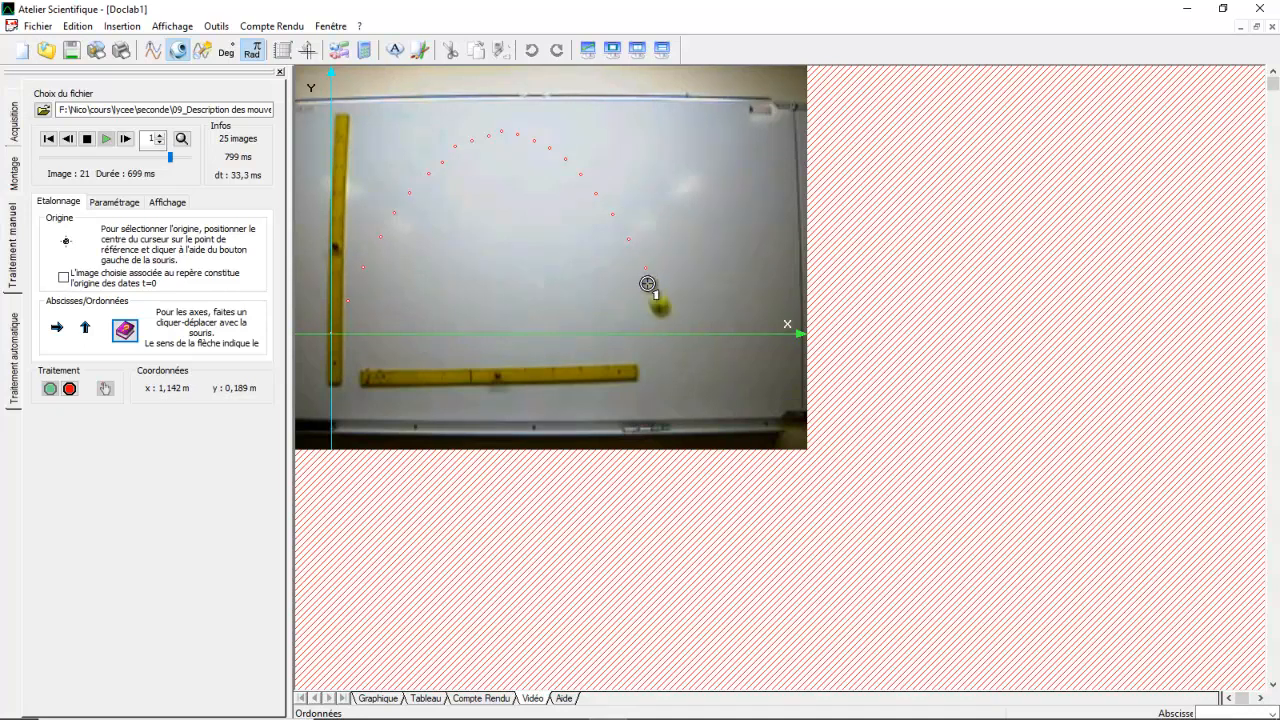
pyautogui.click(659, 303)
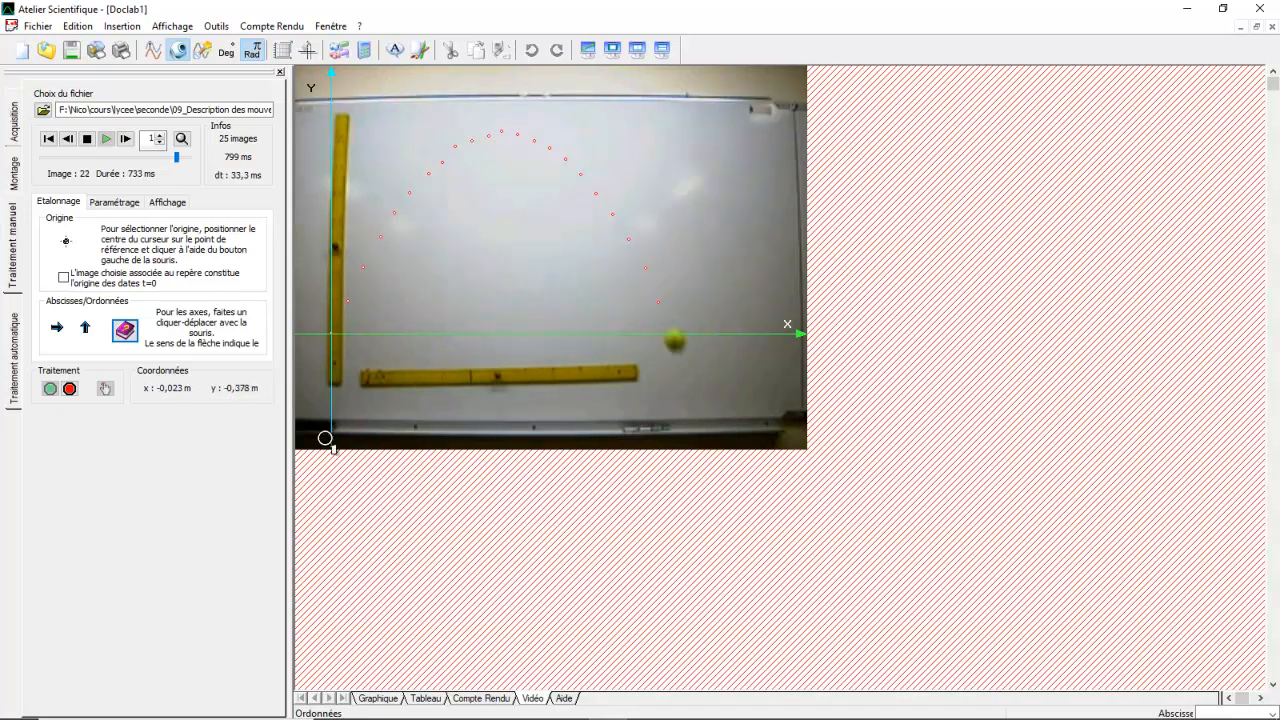
pyautogui.click(69, 388)
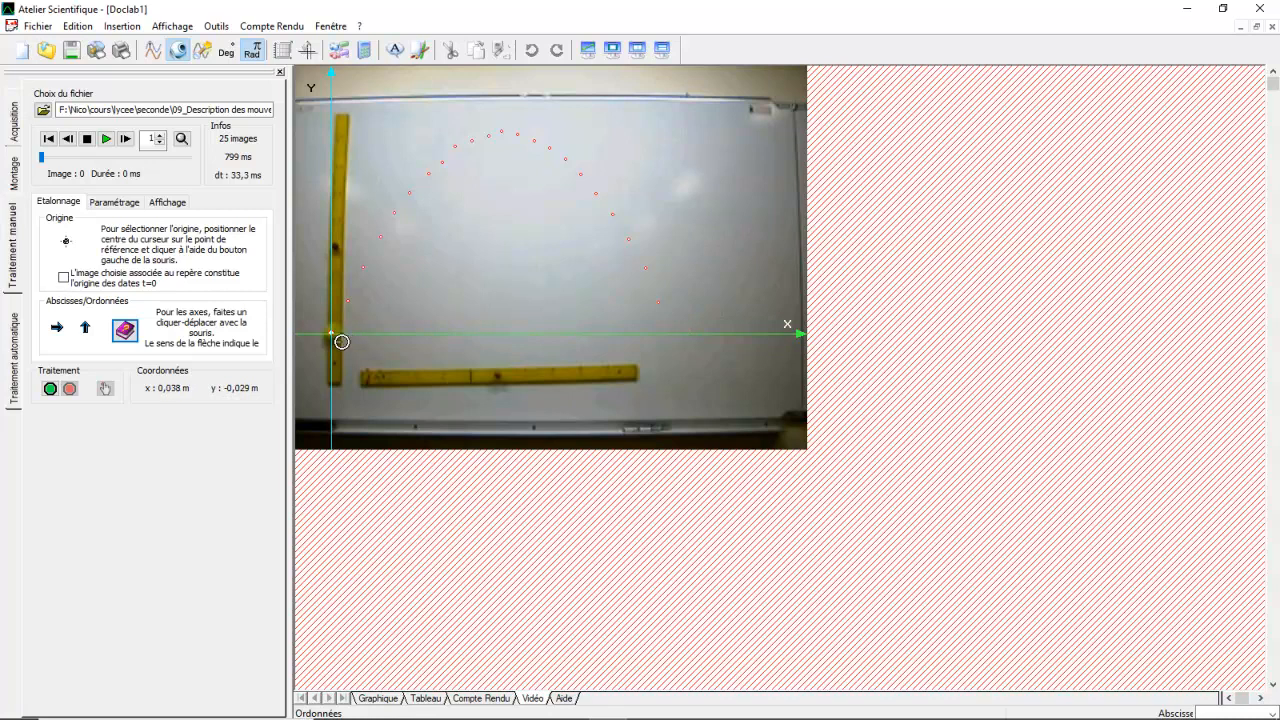
# In the data table, name the empty column D as quantity Vx with unit ms
pyautogui.click(424, 698)
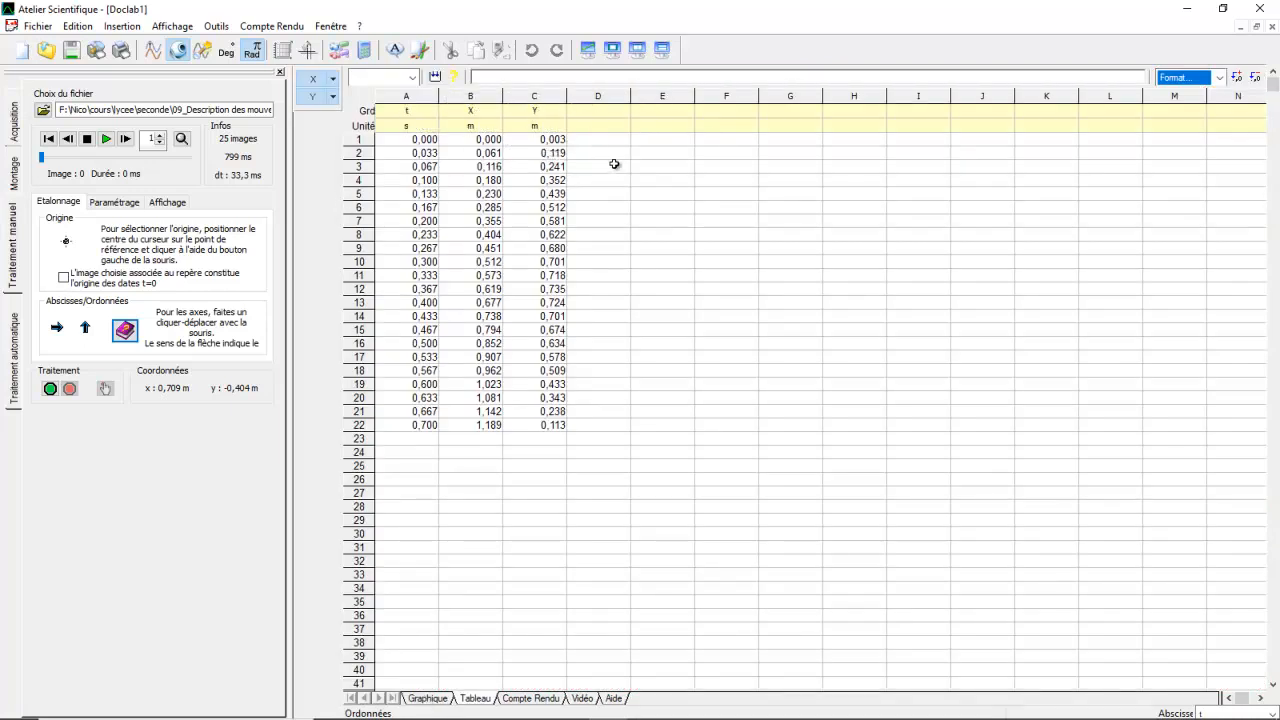
pyautogui.click(598, 111)
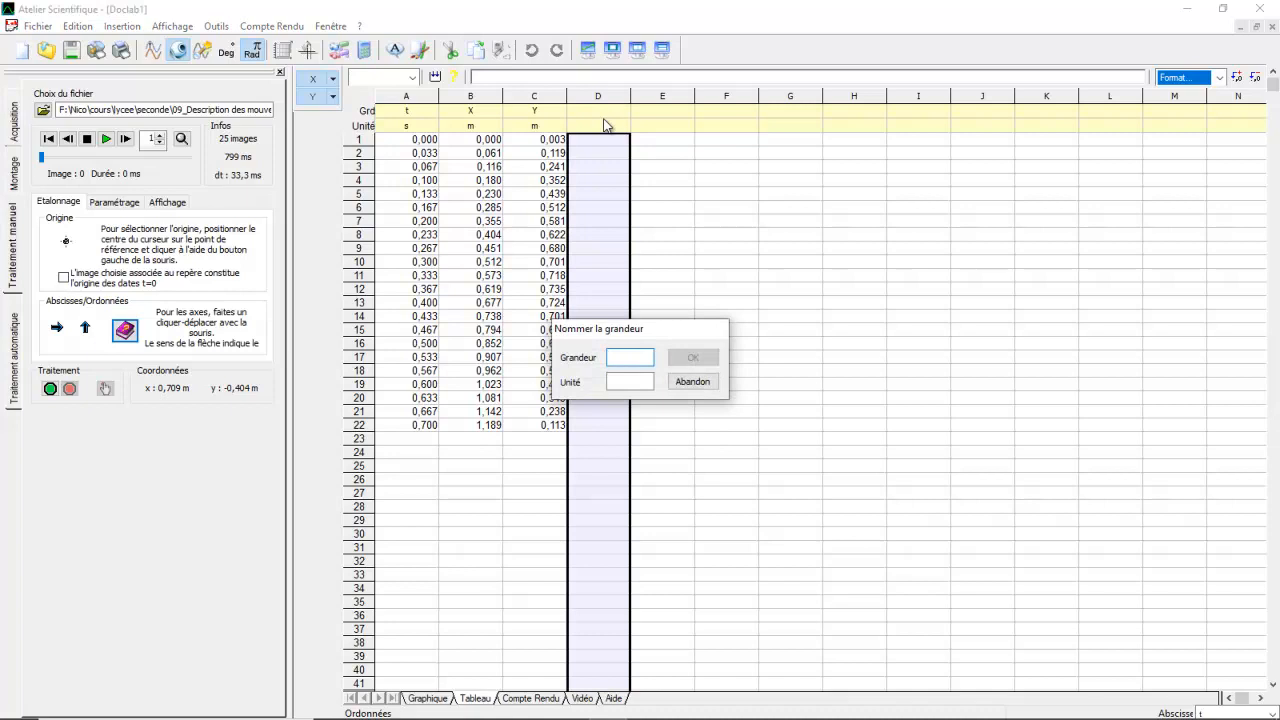
pyautogui.write('Vx')
pyautogui.click(632, 378)
pyautogui.write('m')
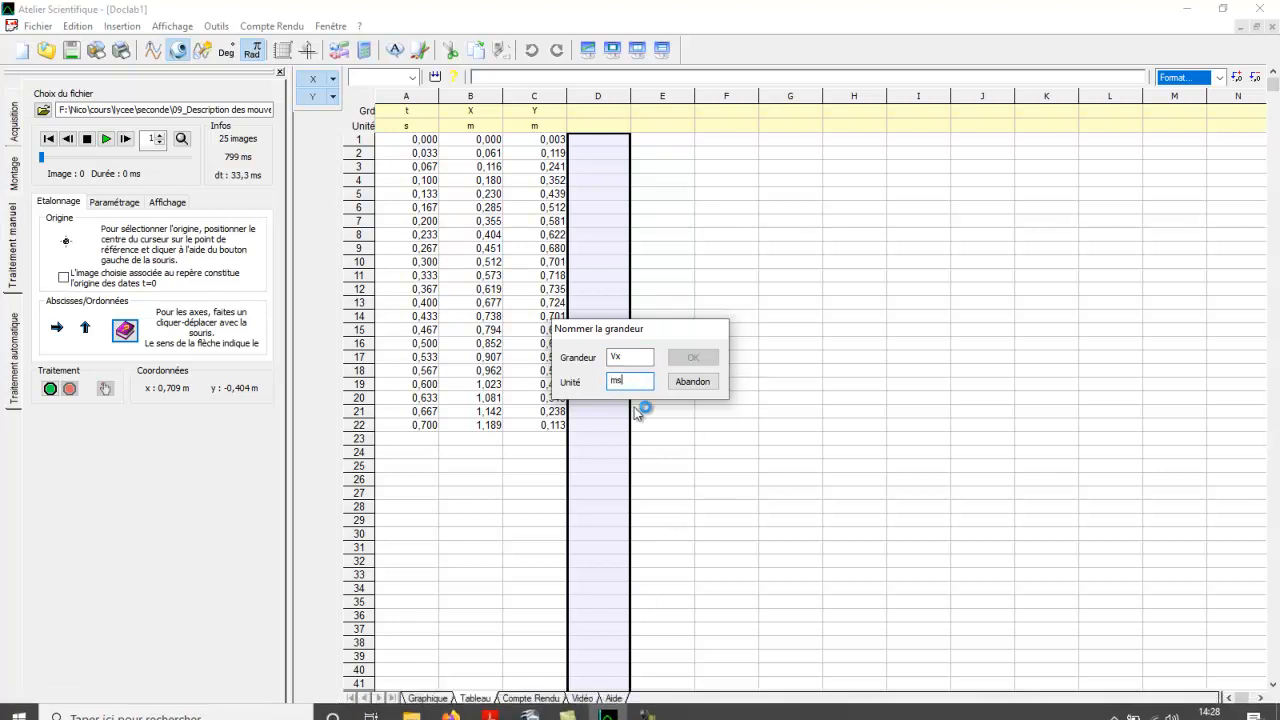
pyautogui.write('s')
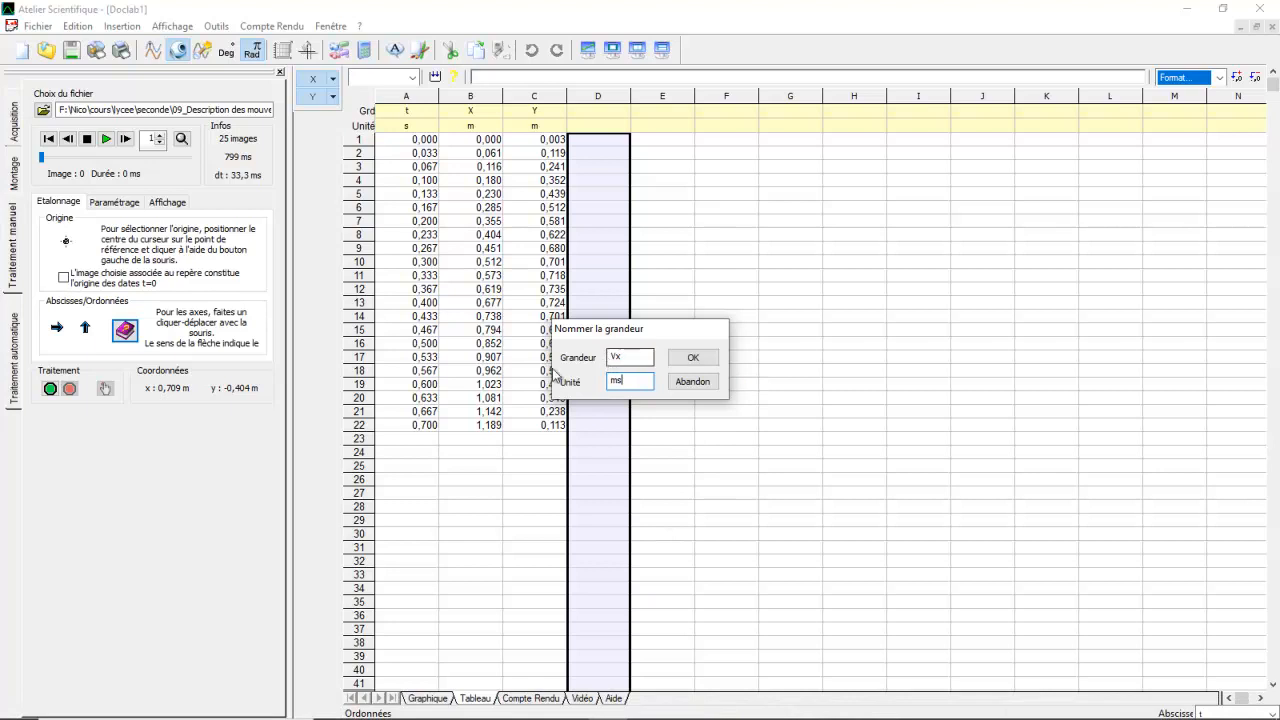
pyautogui.click(693, 358)
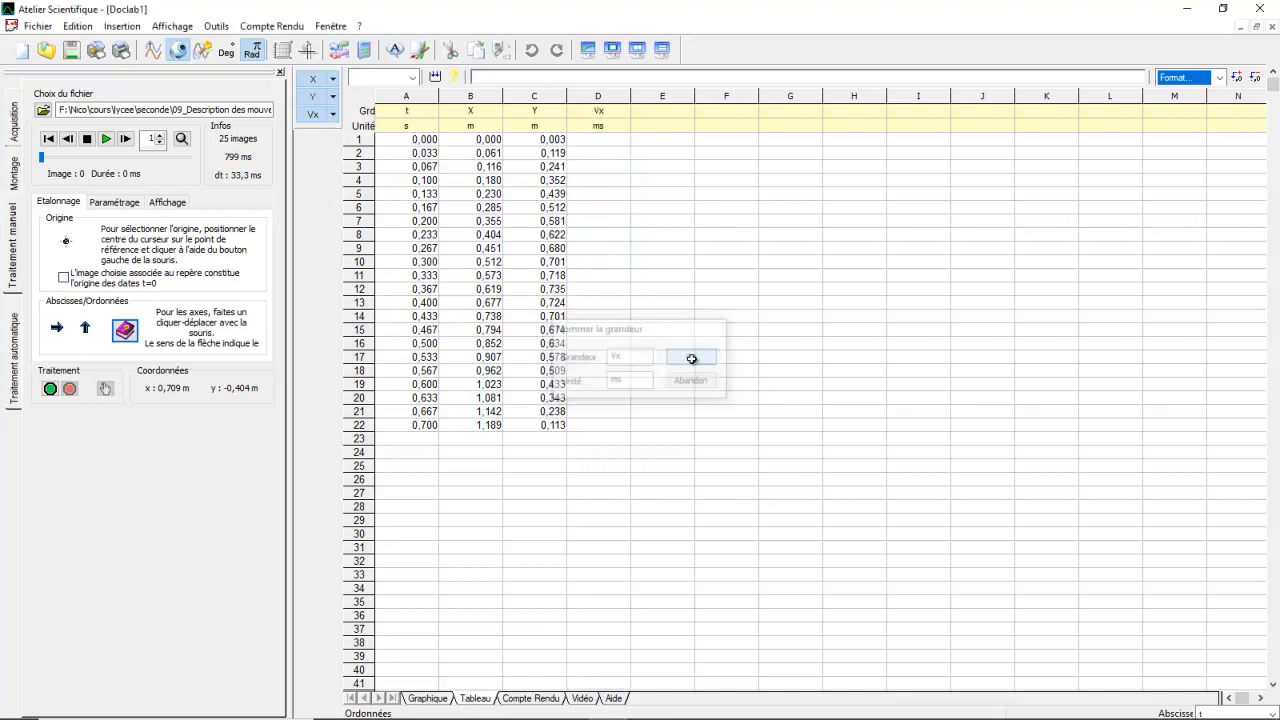
# Enter the formula =(X[3]-X[1])/(t[3]-t[1]) in cell D2 to compute Vx at the second point
pyautogui.click(597, 155)
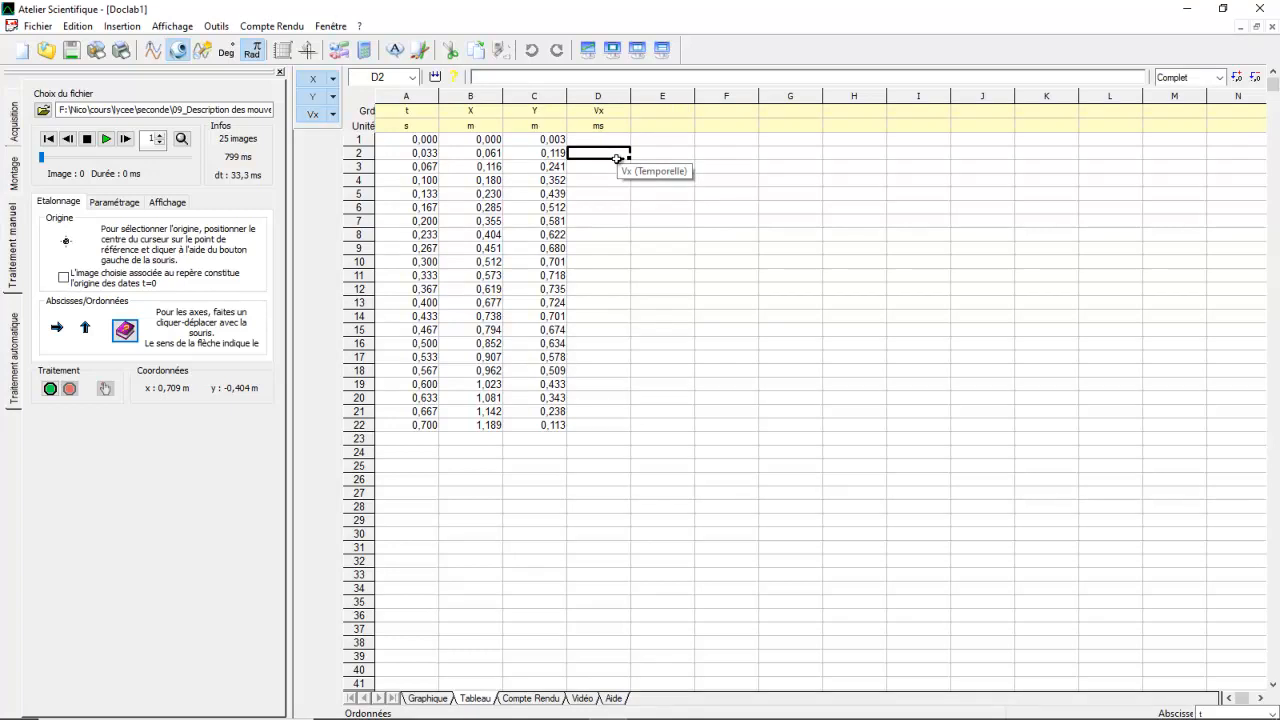
pyautogui.click(602, 140)
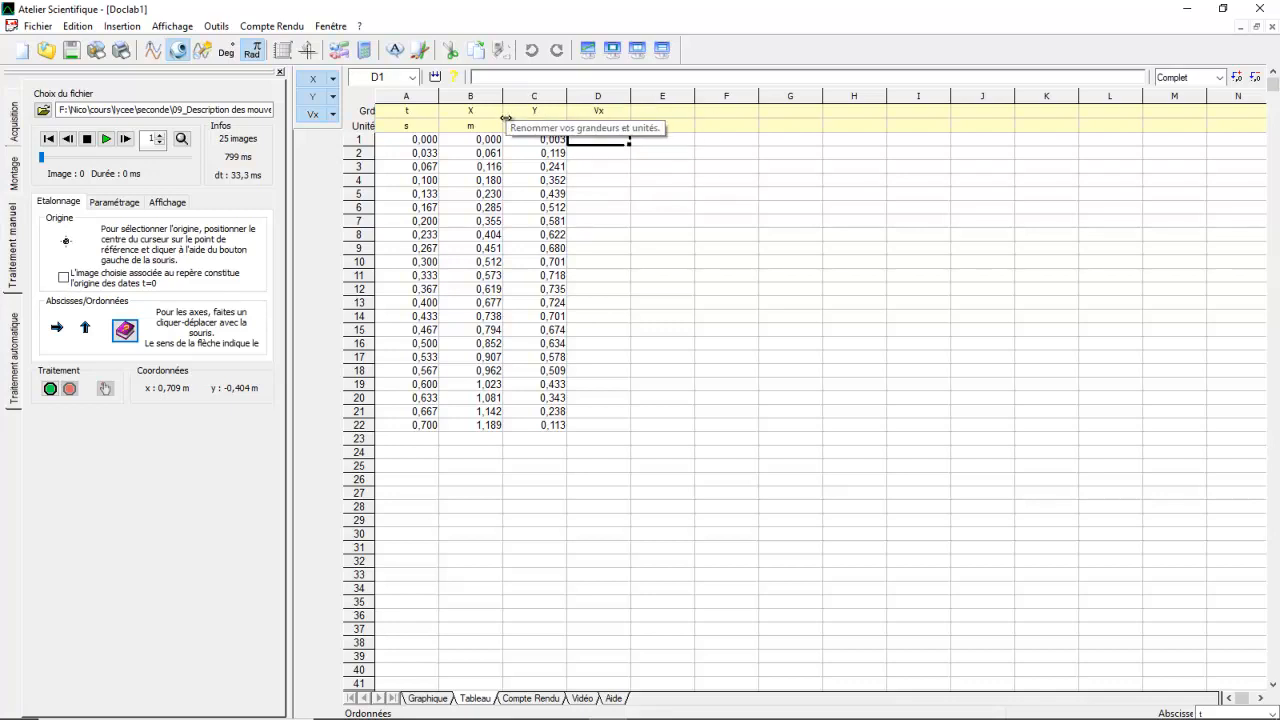
pyautogui.click(603, 155)
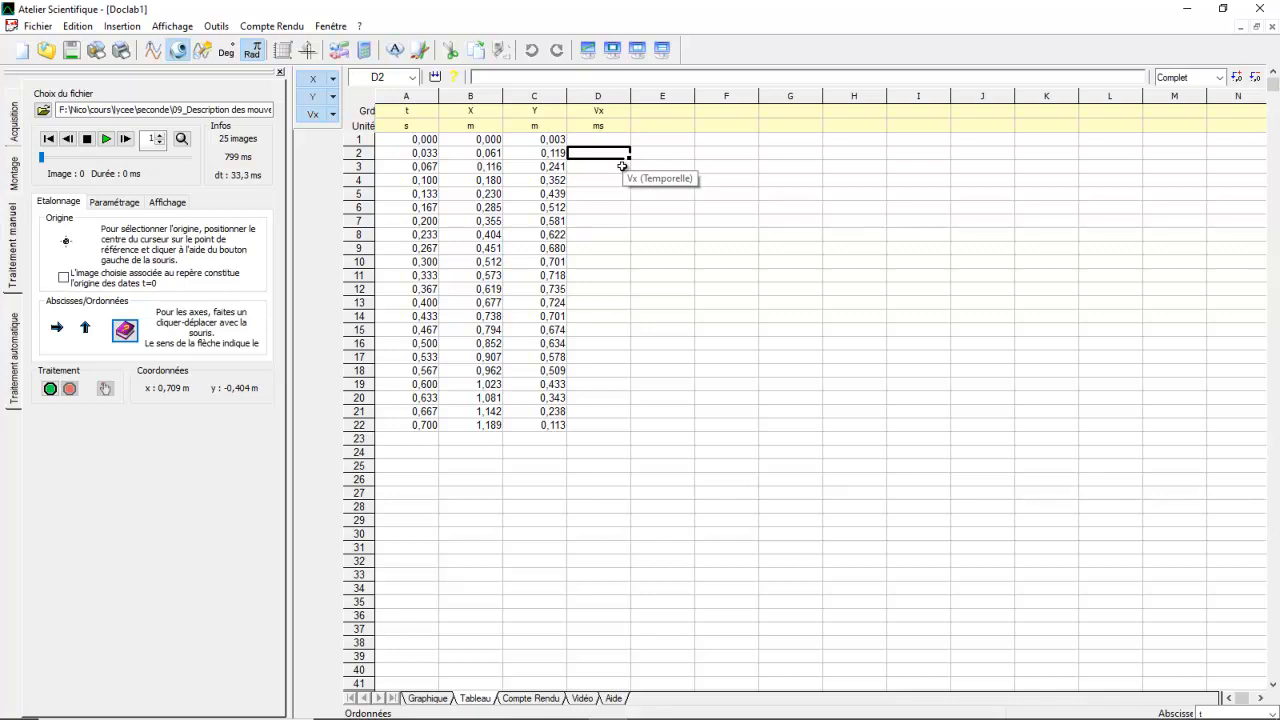
pyautogui.press('F2')
pyautogui.write('=')
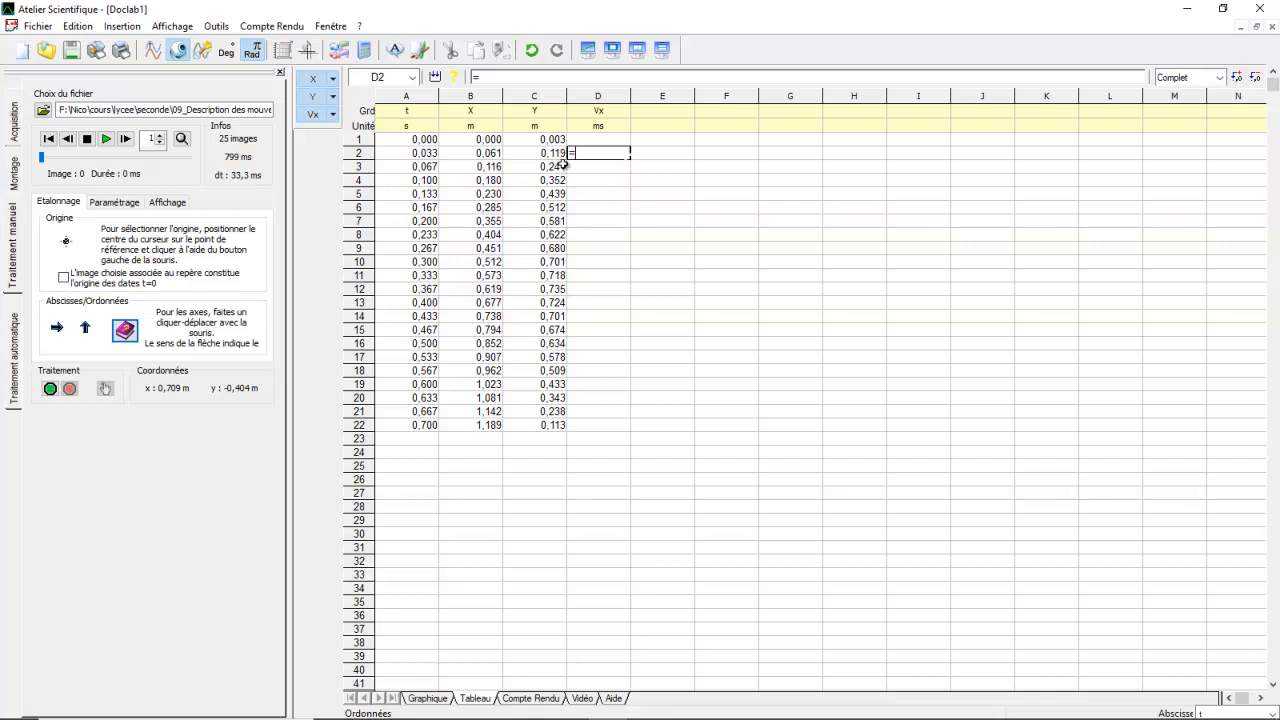
pyautogui.write('(')
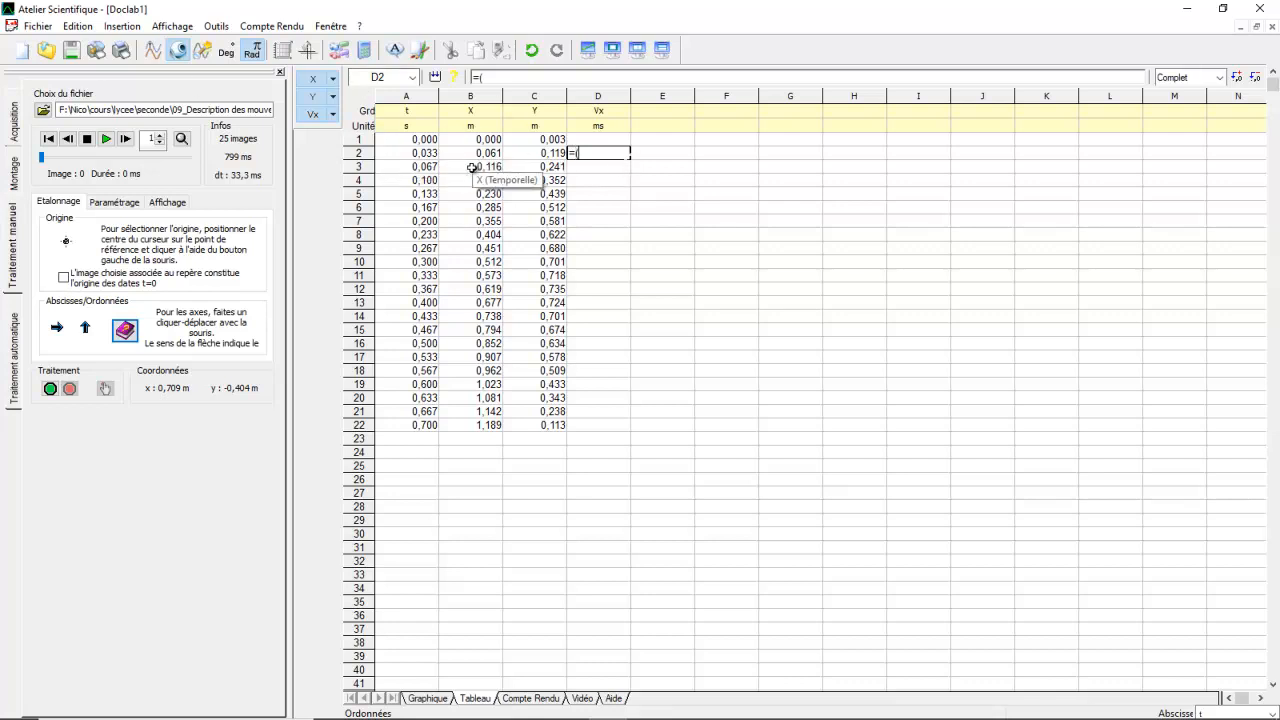
pyautogui.click(471, 167)
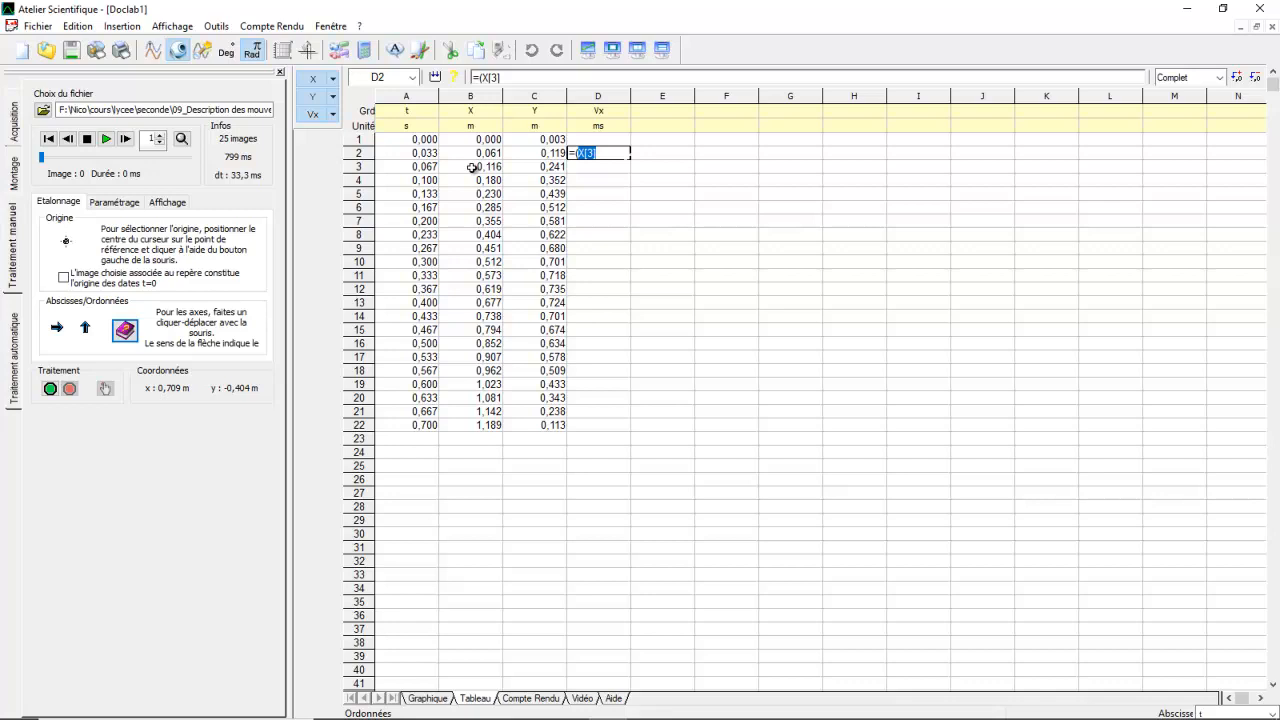
pyautogui.write('-')
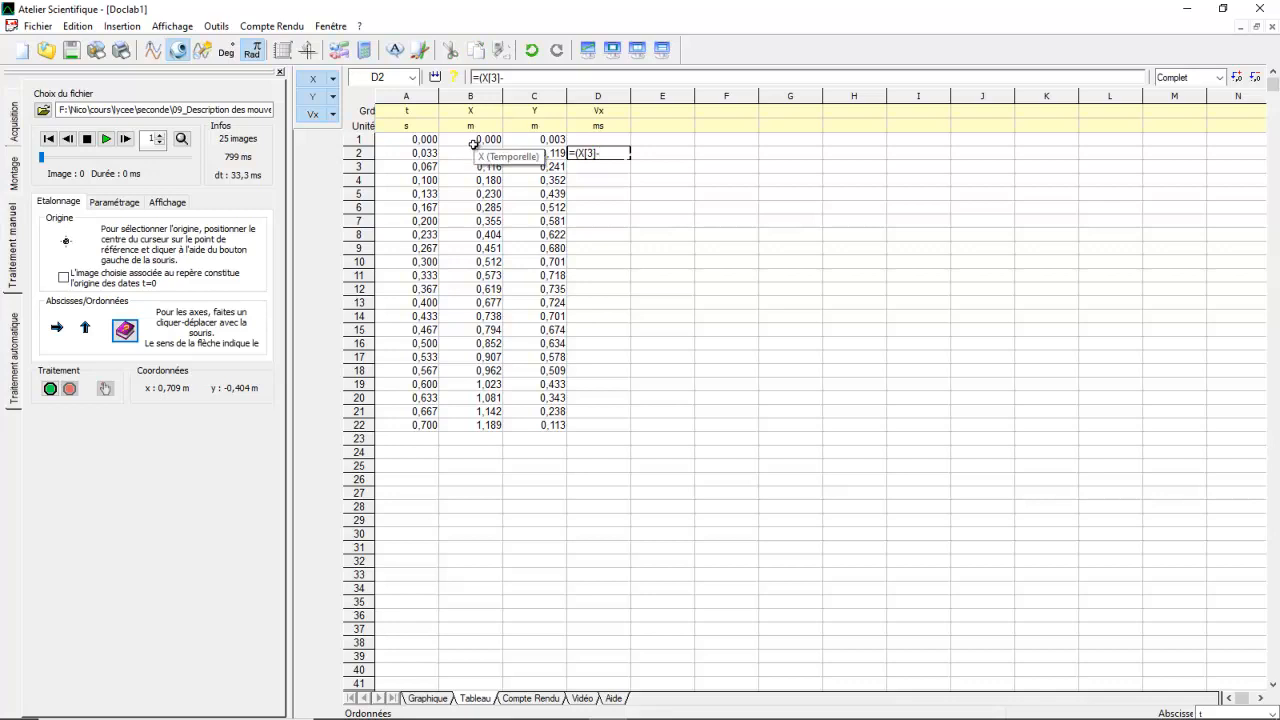
pyautogui.click(474, 139)
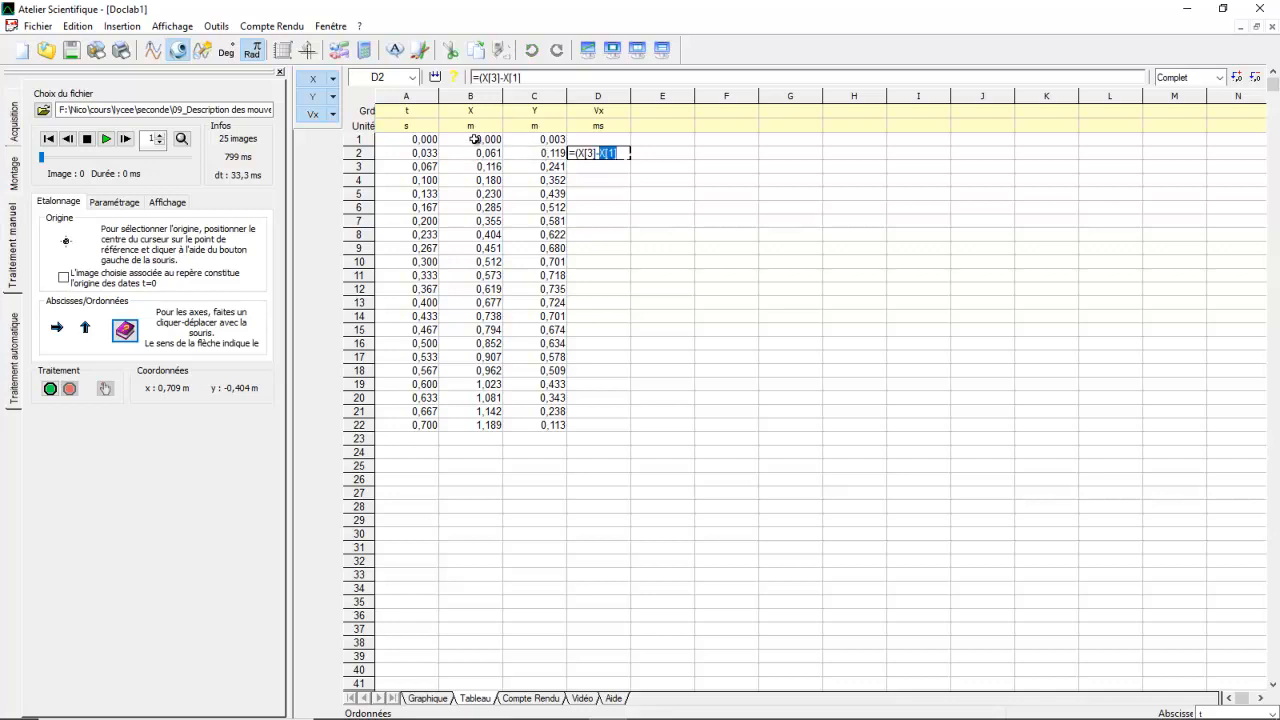
pyautogui.press('Right')
pyautogui.write(')/(')
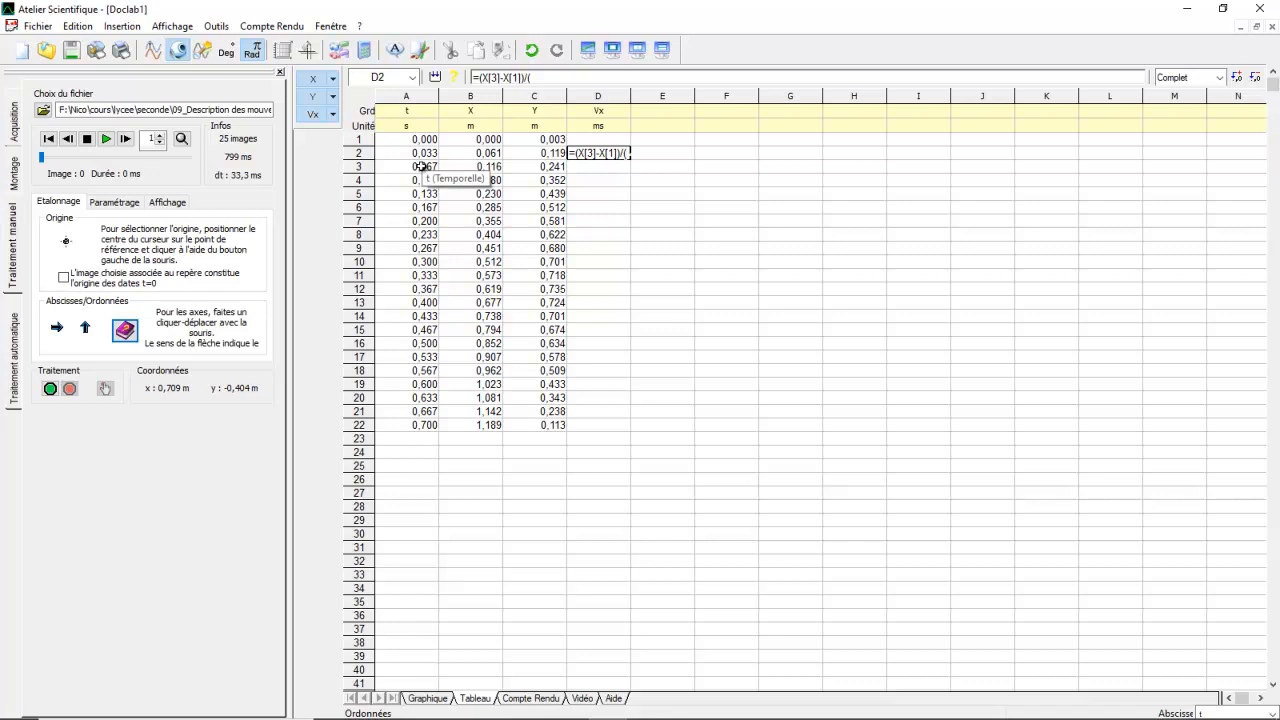
pyautogui.click(422, 166)
pyautogui.write('-')
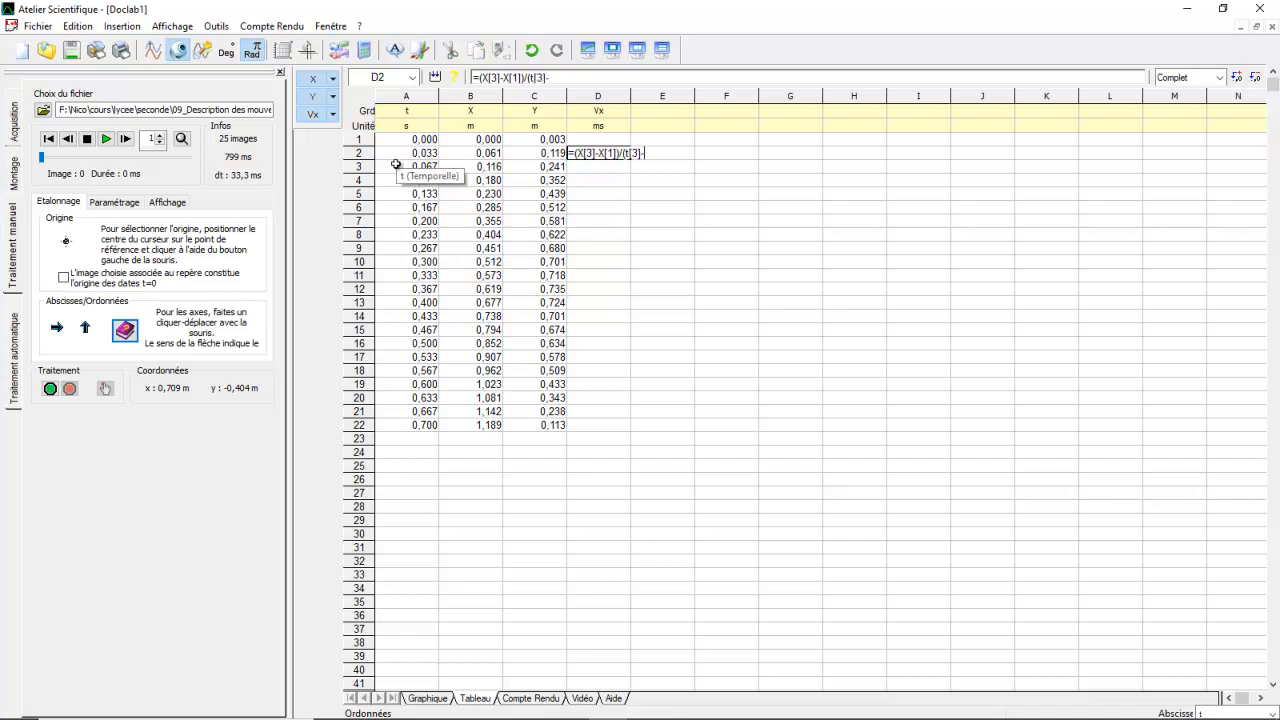
pyautogui.click(409, 143)
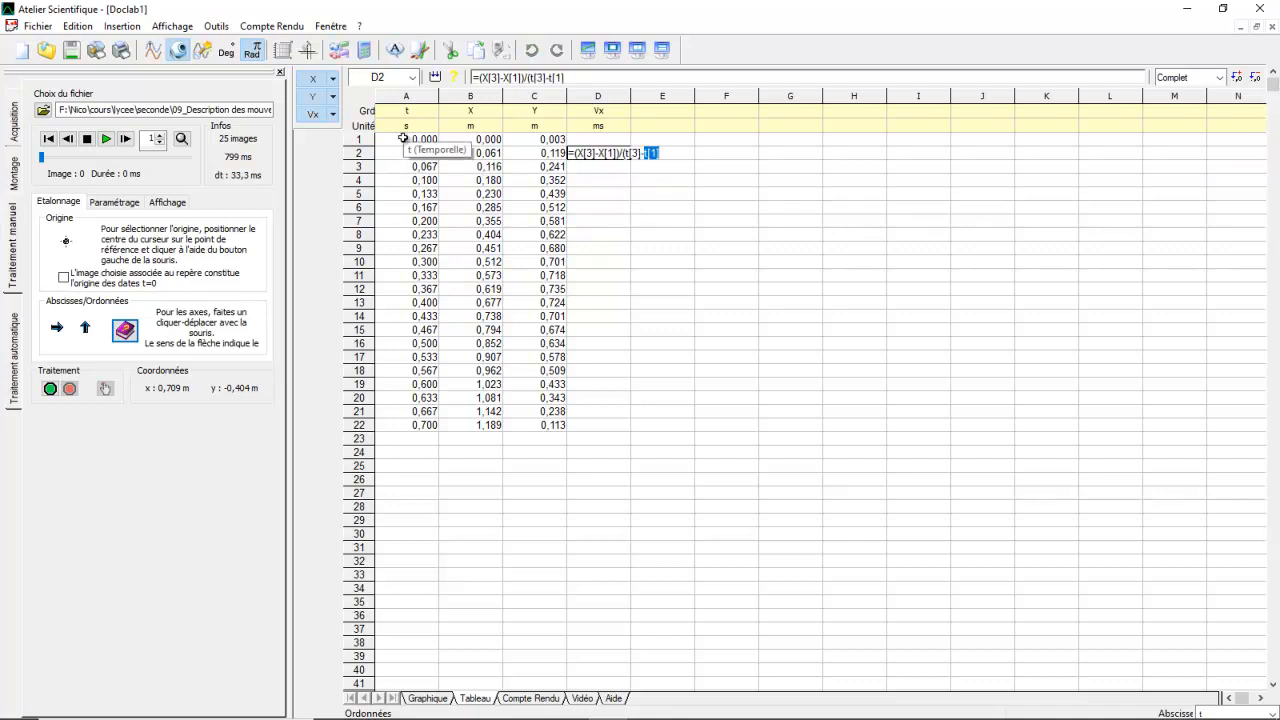
pyautogui.write(')')
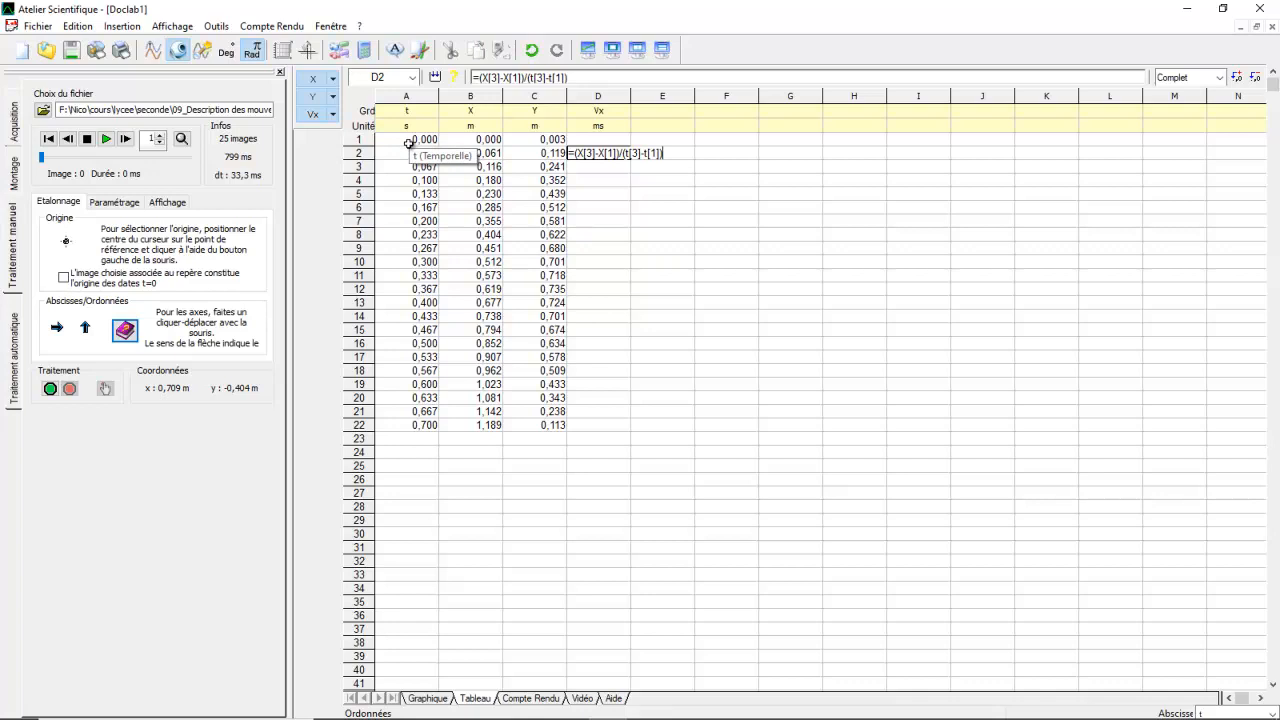
pyautogui.press('Return')
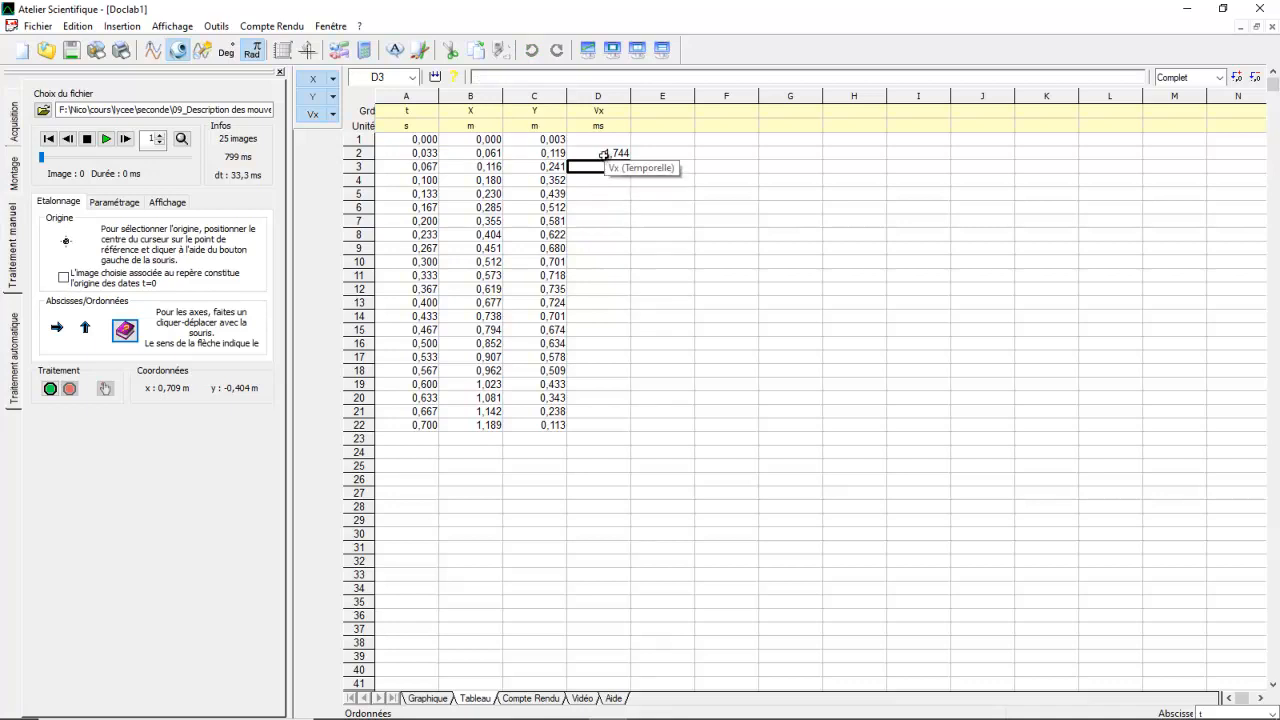
# Copy the Vx formula from cell D2 down column D to row 21
pyautogui.click(603, 153)
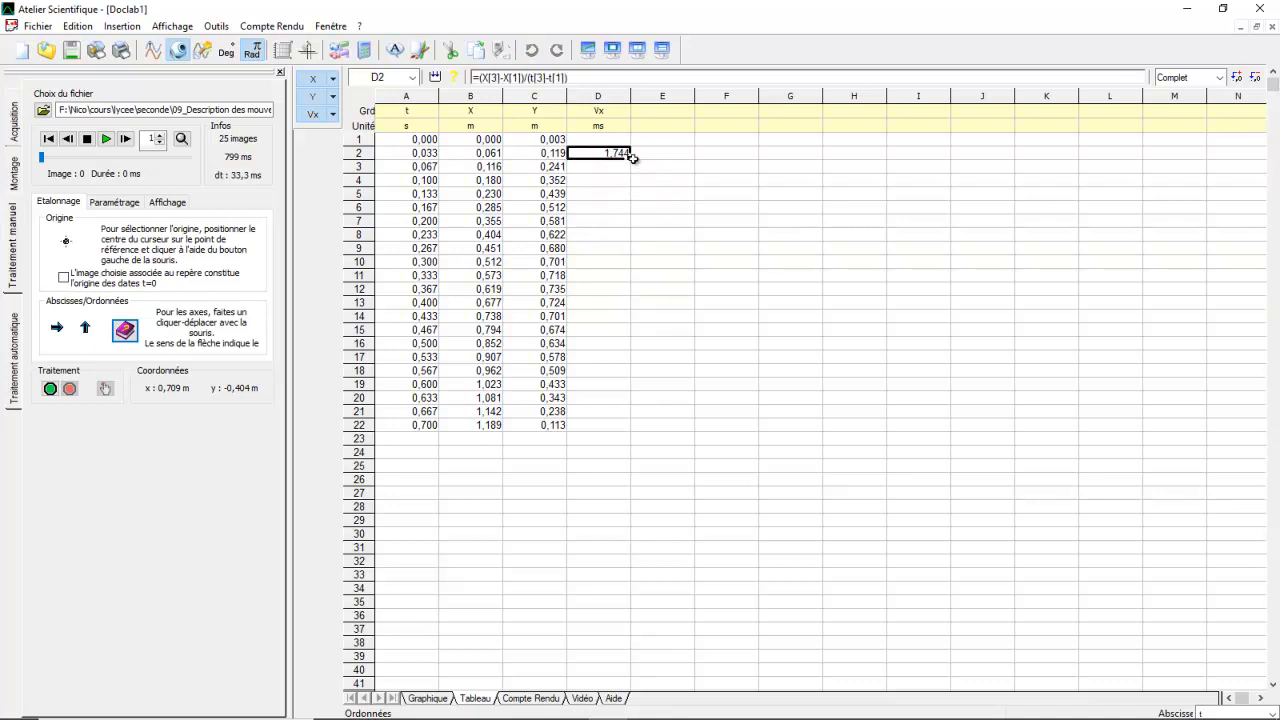
pyautogui.moveTo(630, 157); pyautogui.dragTo(609, 409)
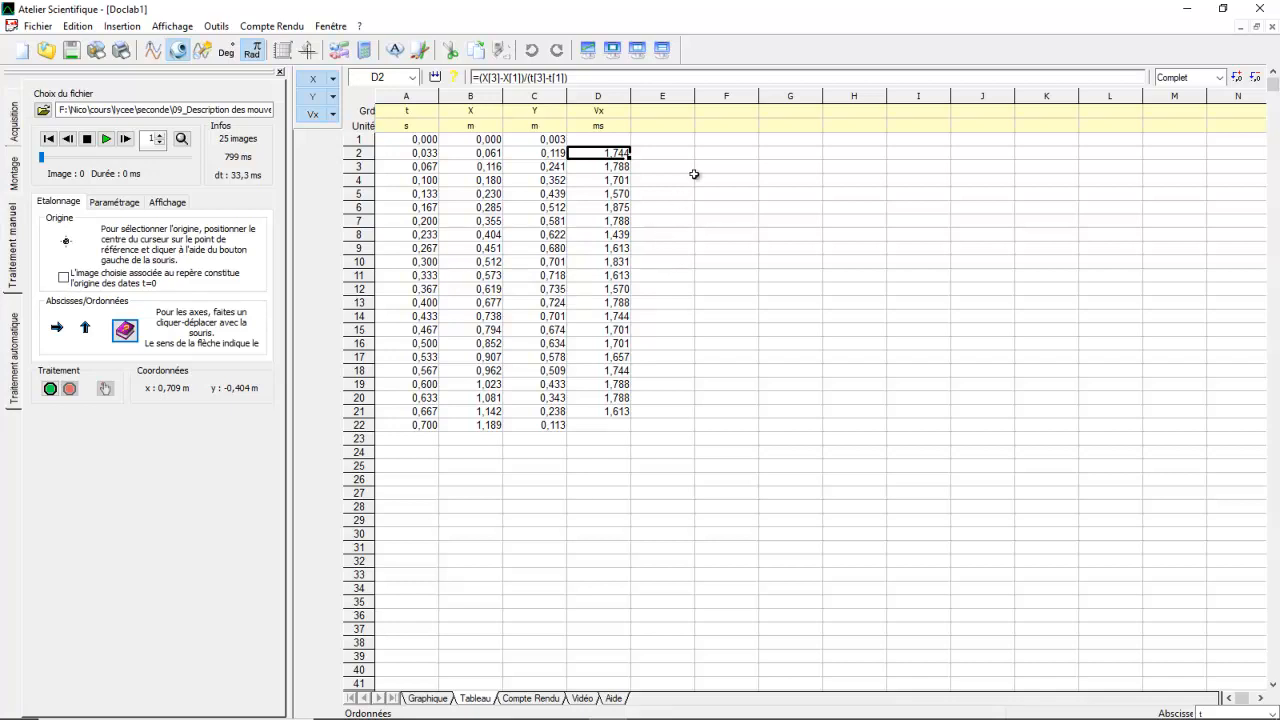
# Name the empty column E as quantity Vy with unit ms
pyautogui.click(665, 112)
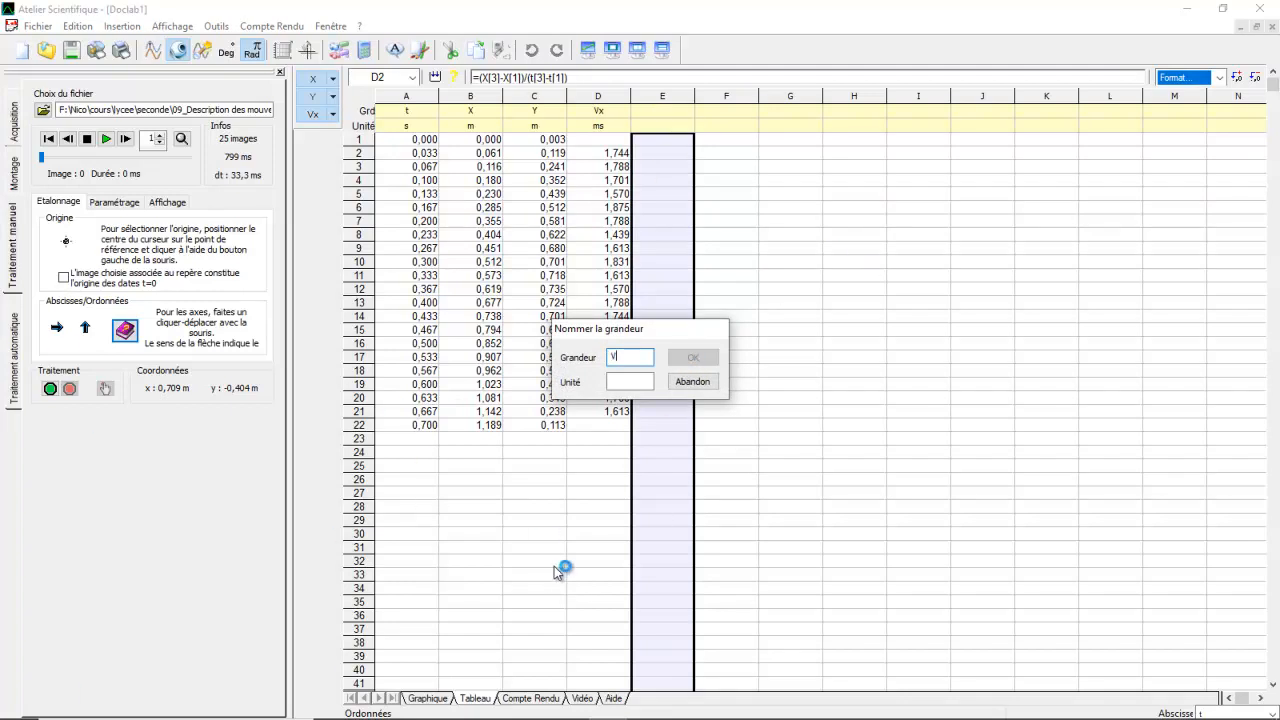
pyautogui.write('y')
pyautogui.click(630, 381)
pyautogui.write('ms')
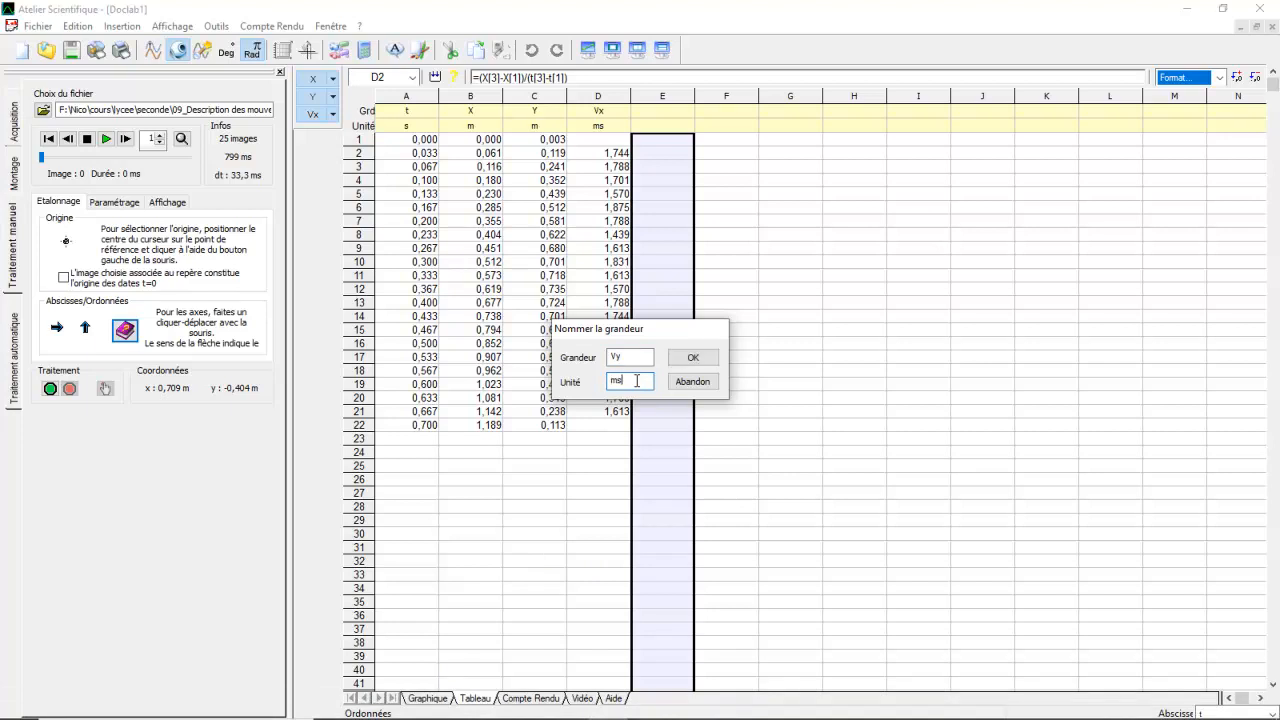
pyautogui.click(704, 360)
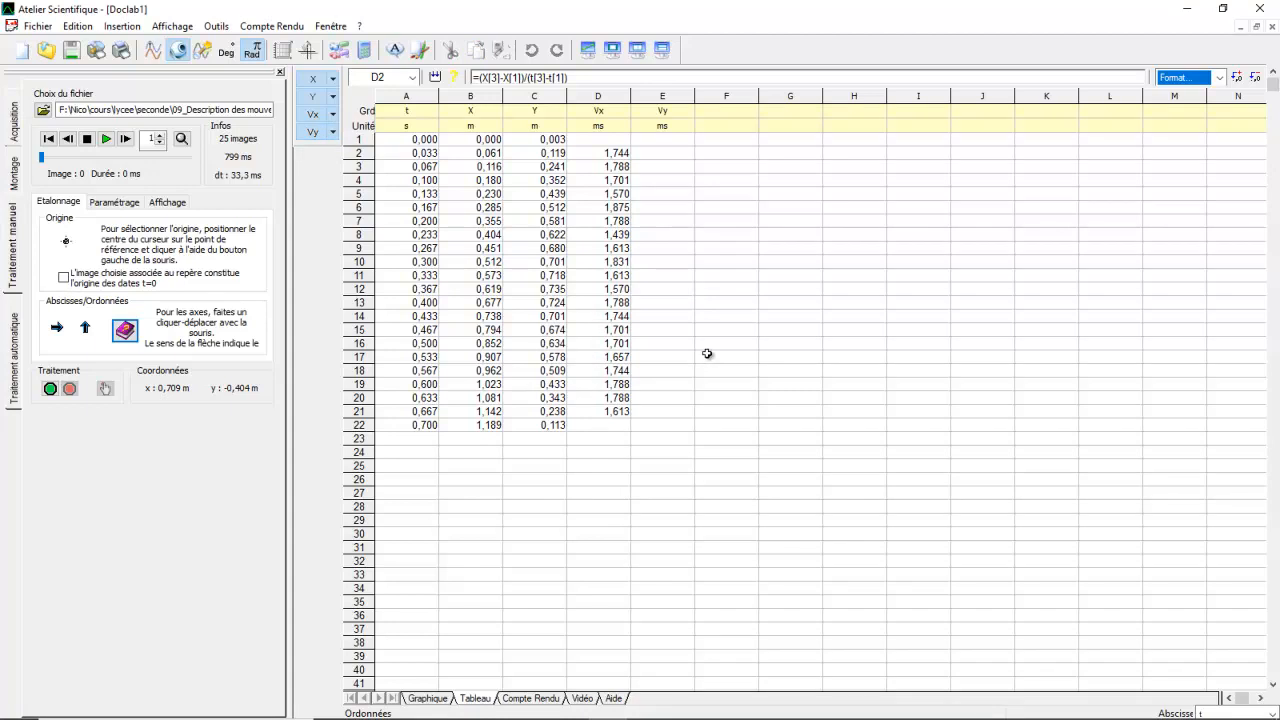
# Enter the formula =(Y[3]-Y[1])/(t[3]-t[1]) in cell E2 to compute Vy at the second point
pyautogui.click(681, 153)
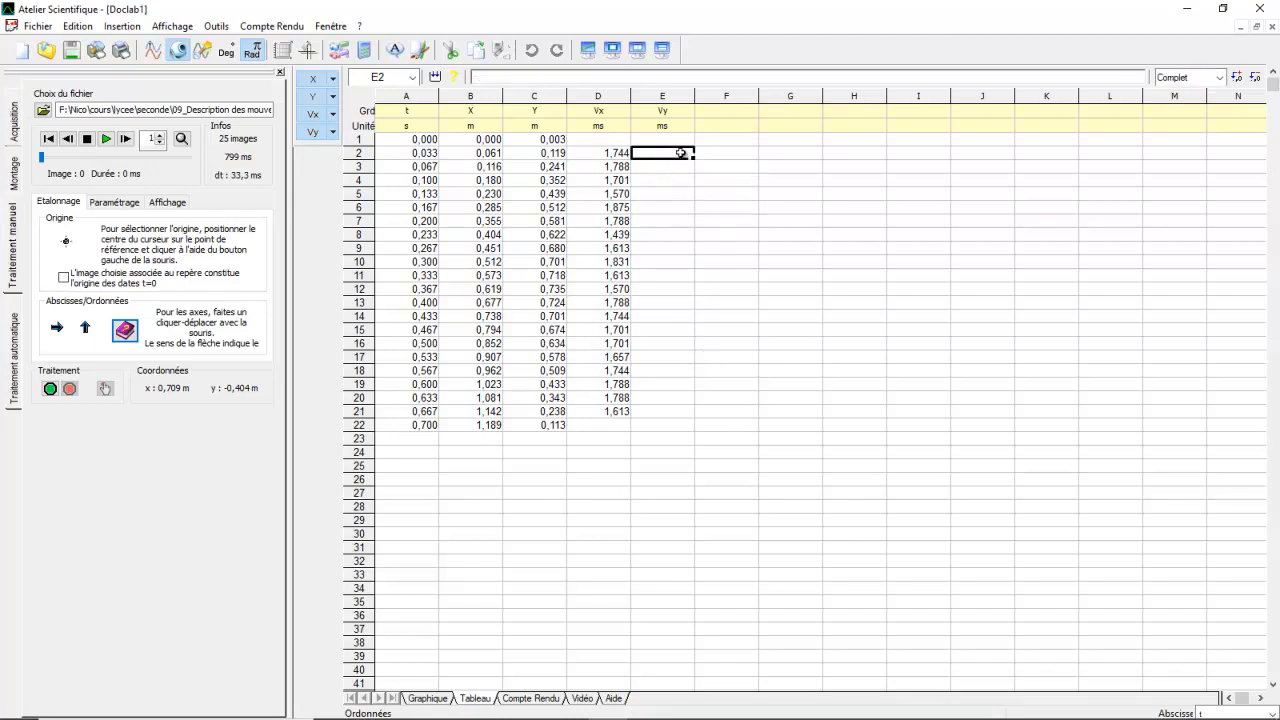
pyautogui.write('=(')
pyautogui.click(539, 167)
pyautogui.write('-')
pyautogui.click(536, 140)
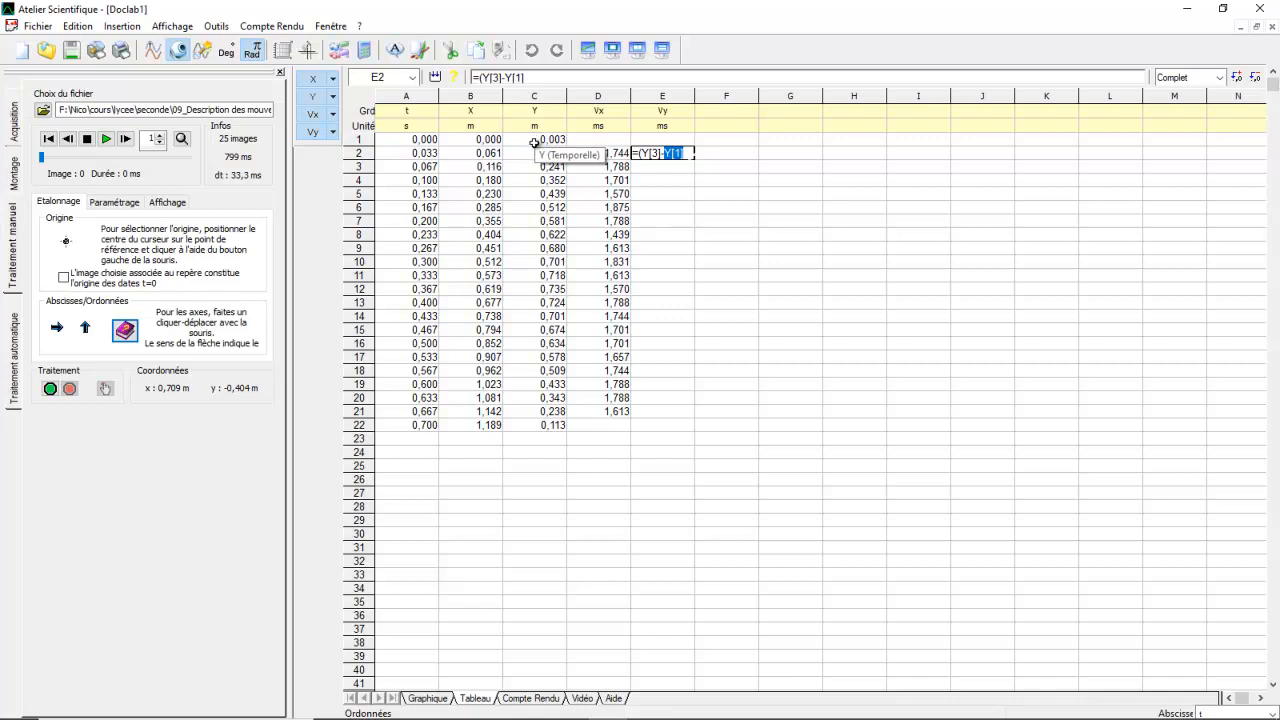
pyautogui.press('Right')
pyautogui.write(')/')
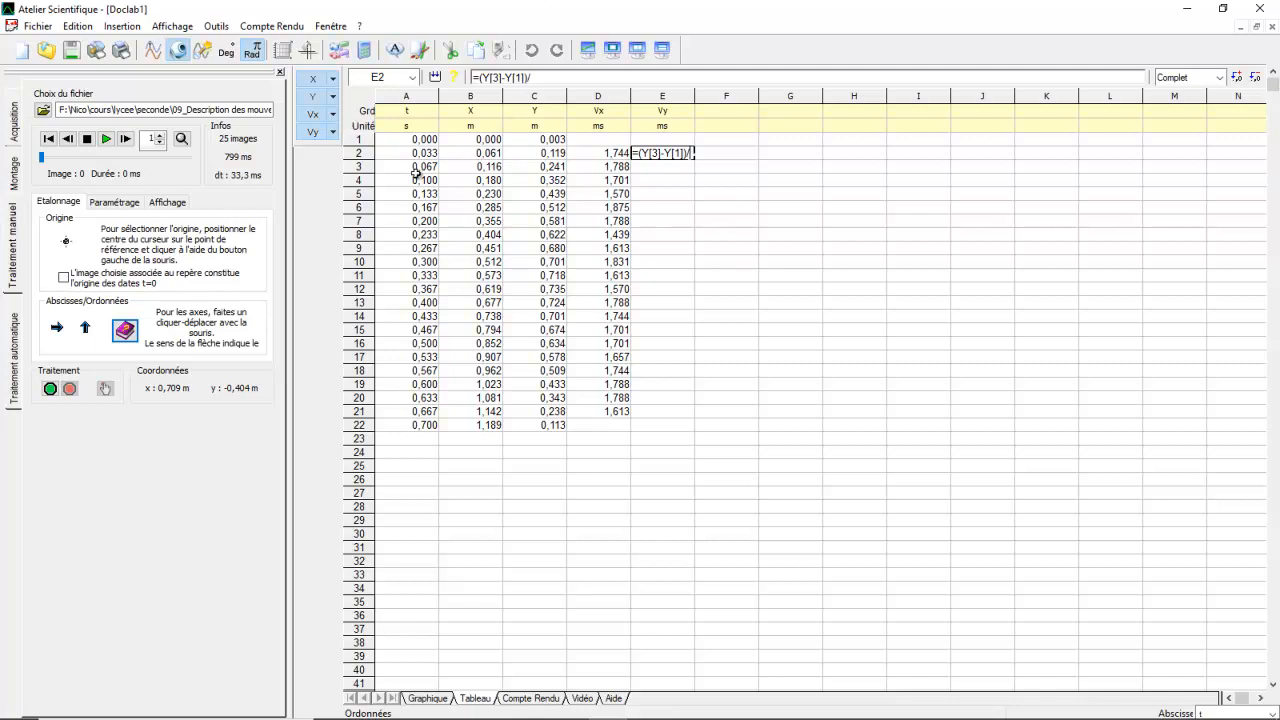
pyautogui.write('(')
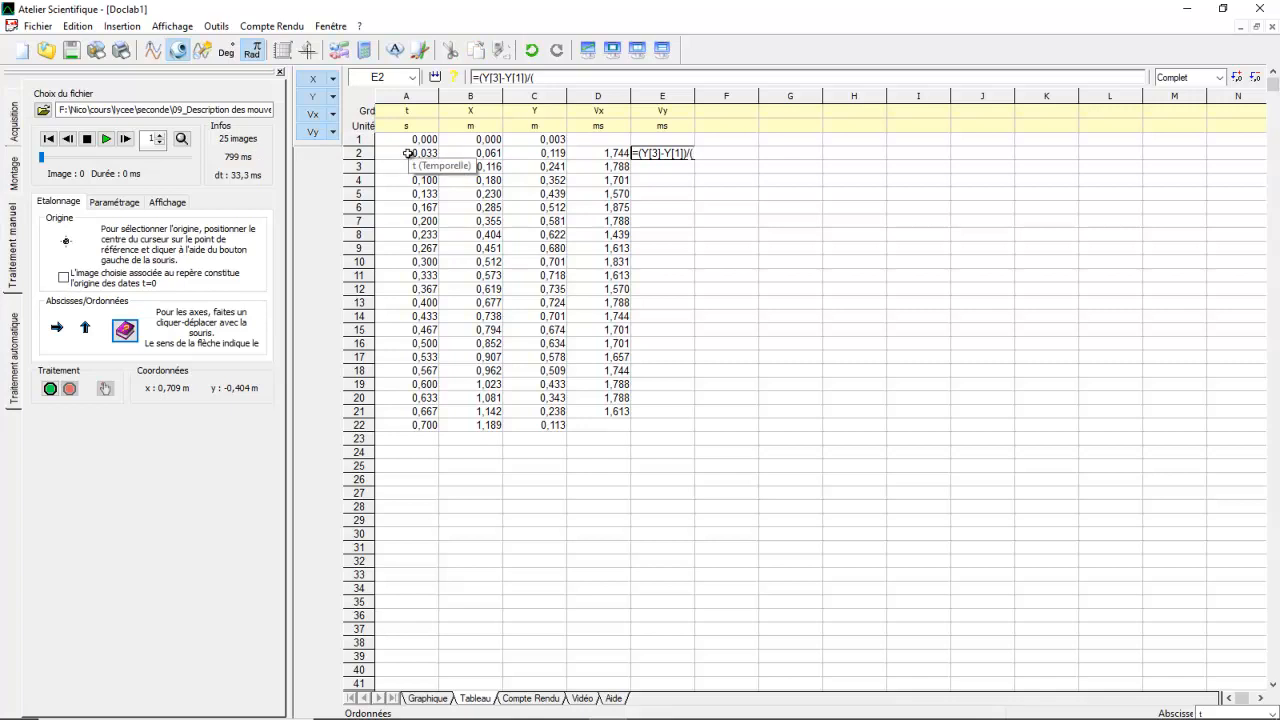
pyautogui.click(405, 167)
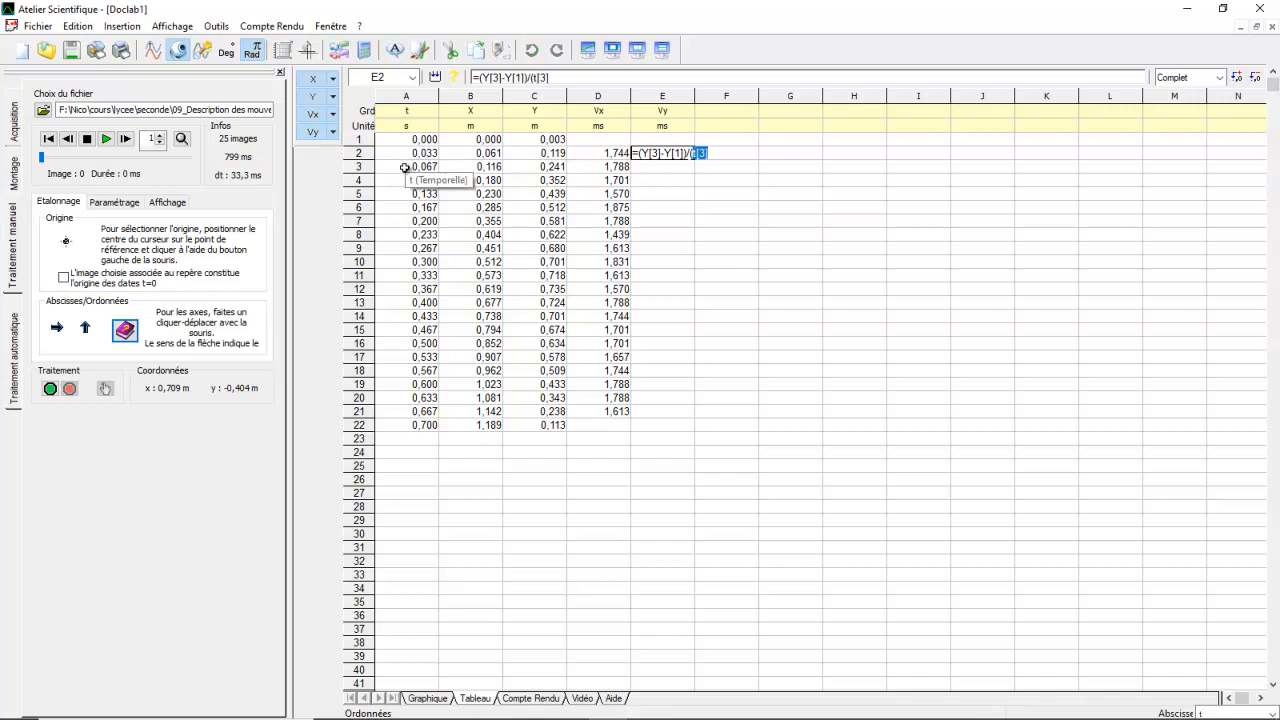
pyautogui.press('Right')
pyautogui.write('-')
pyautogui.click(401, 141)
pyautogui.write(')')
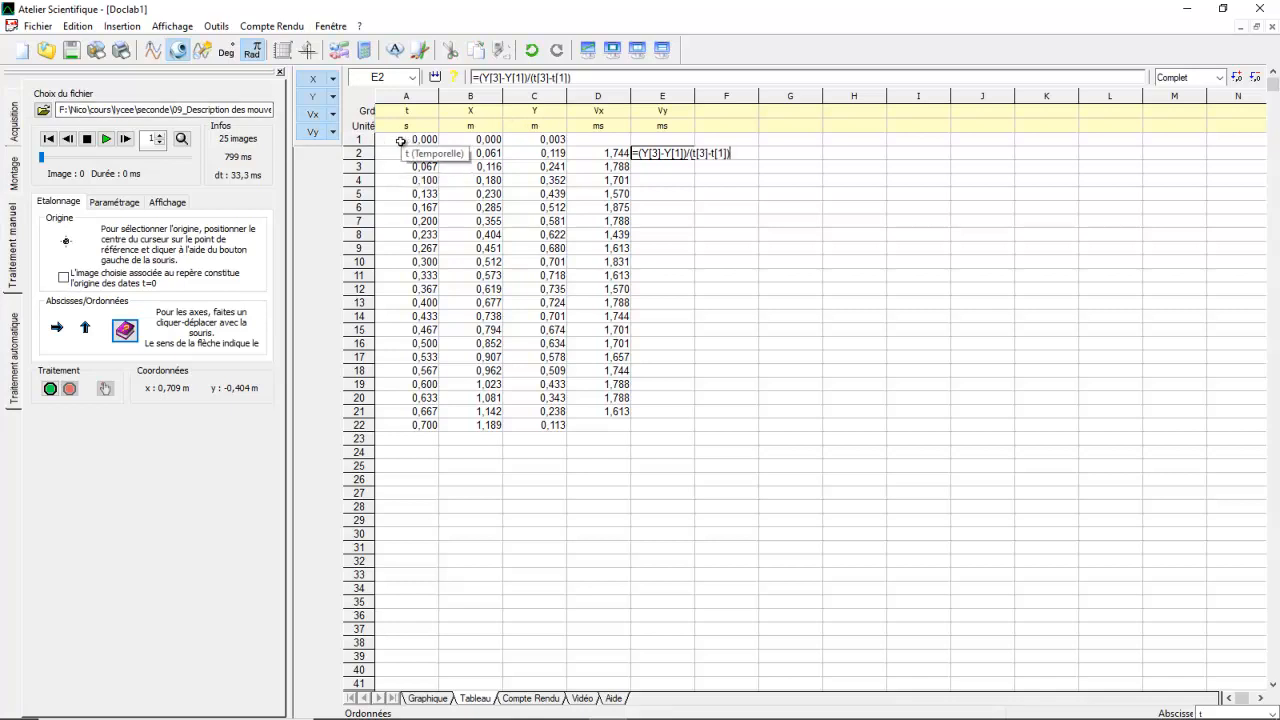
pyautogui.press('Return')
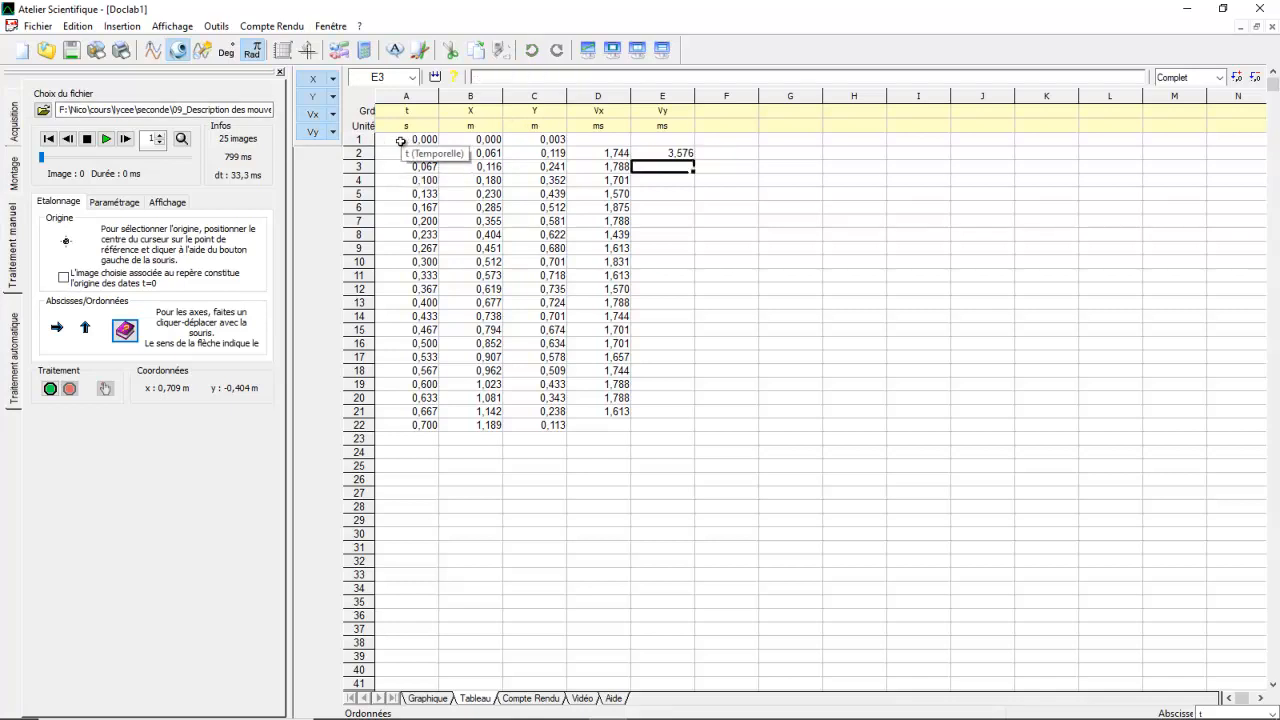
# Copy the Vy formula from cell E2 down column E to row 21
pyautogui.click(664, 155)
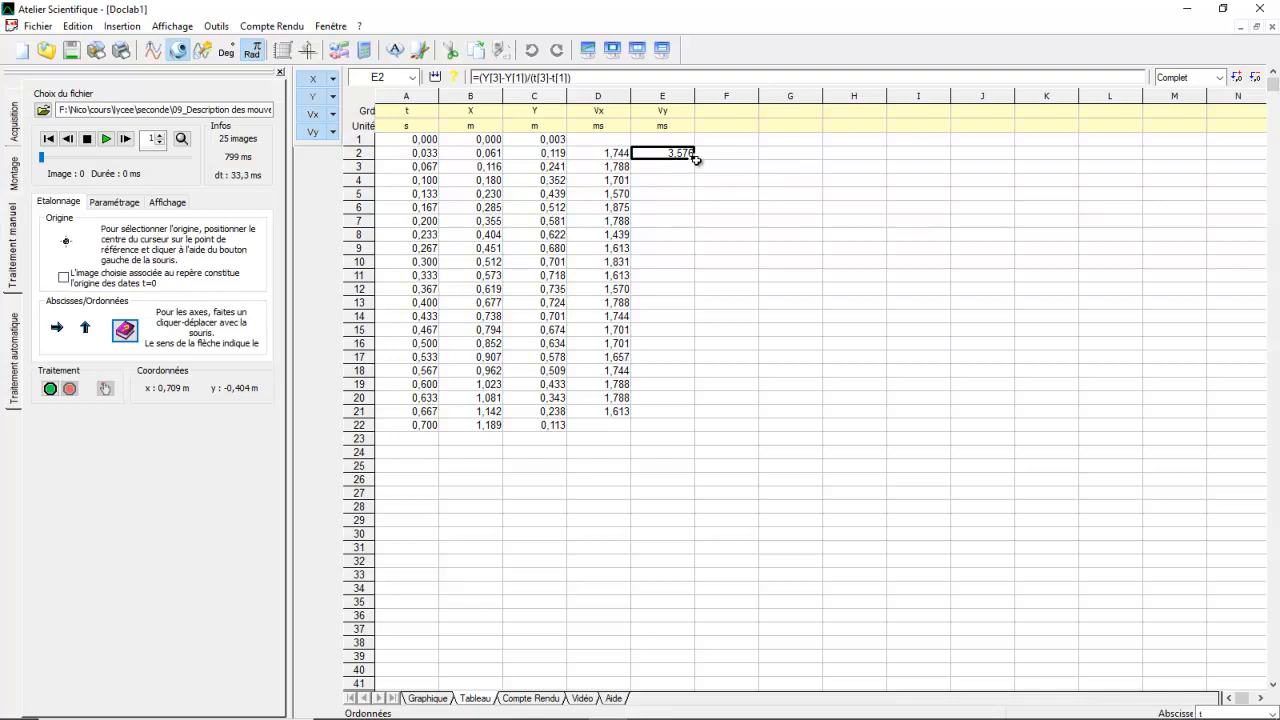
pyautogui.moveTo(692, 157); pyautogui.dragTo(678, 410)
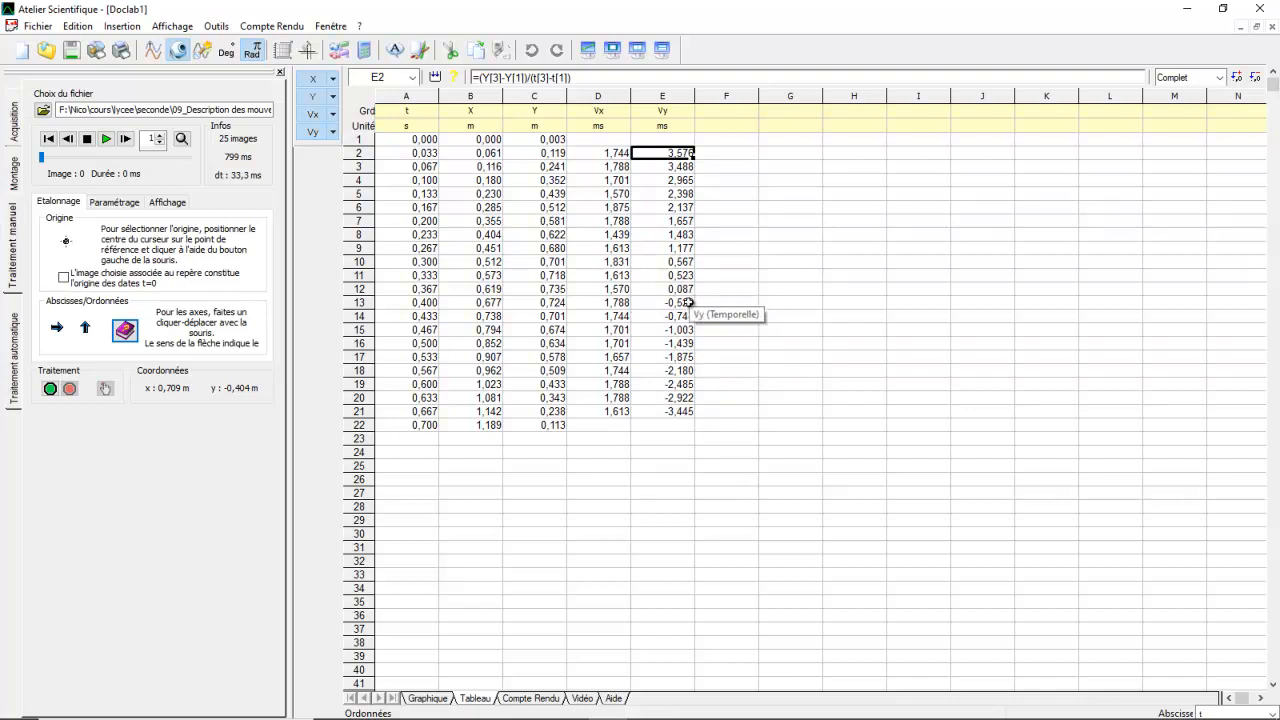
# Review the marked trajectory on the video, and name the data table's empty column F as quantity V with unit ms
pyautogui.click(582, 698)
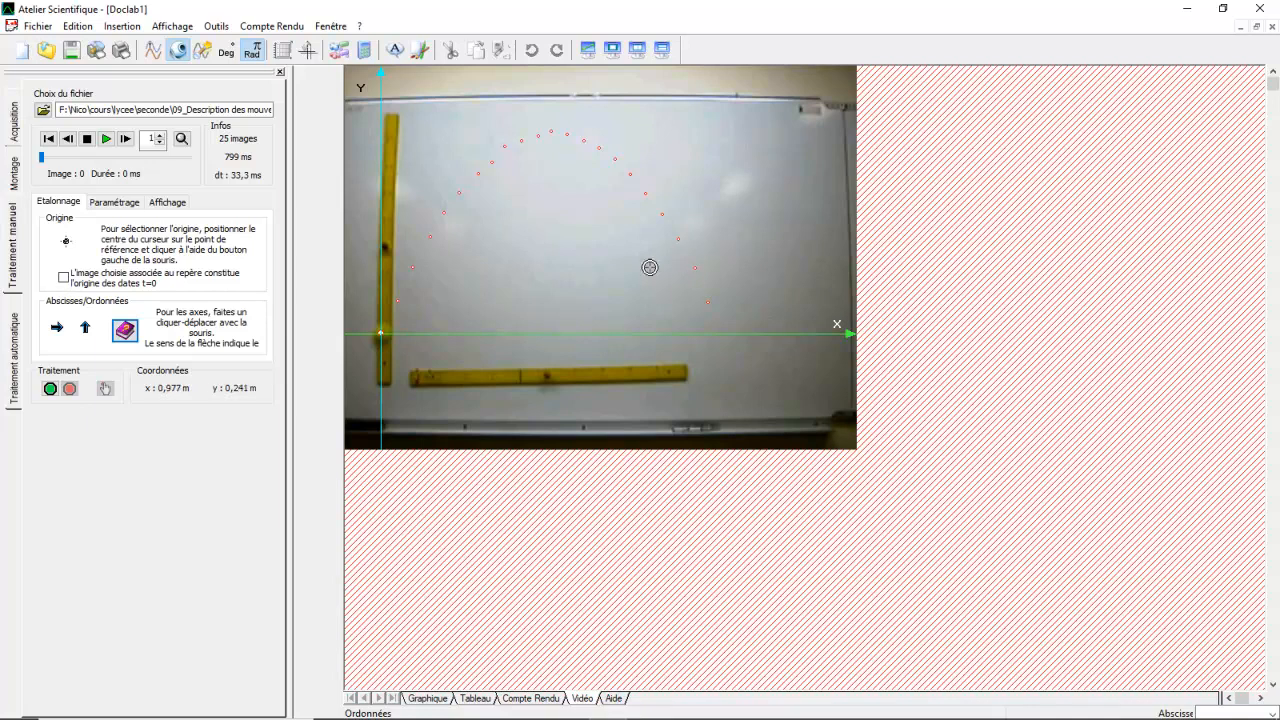
pyautogui.click(477, 699)
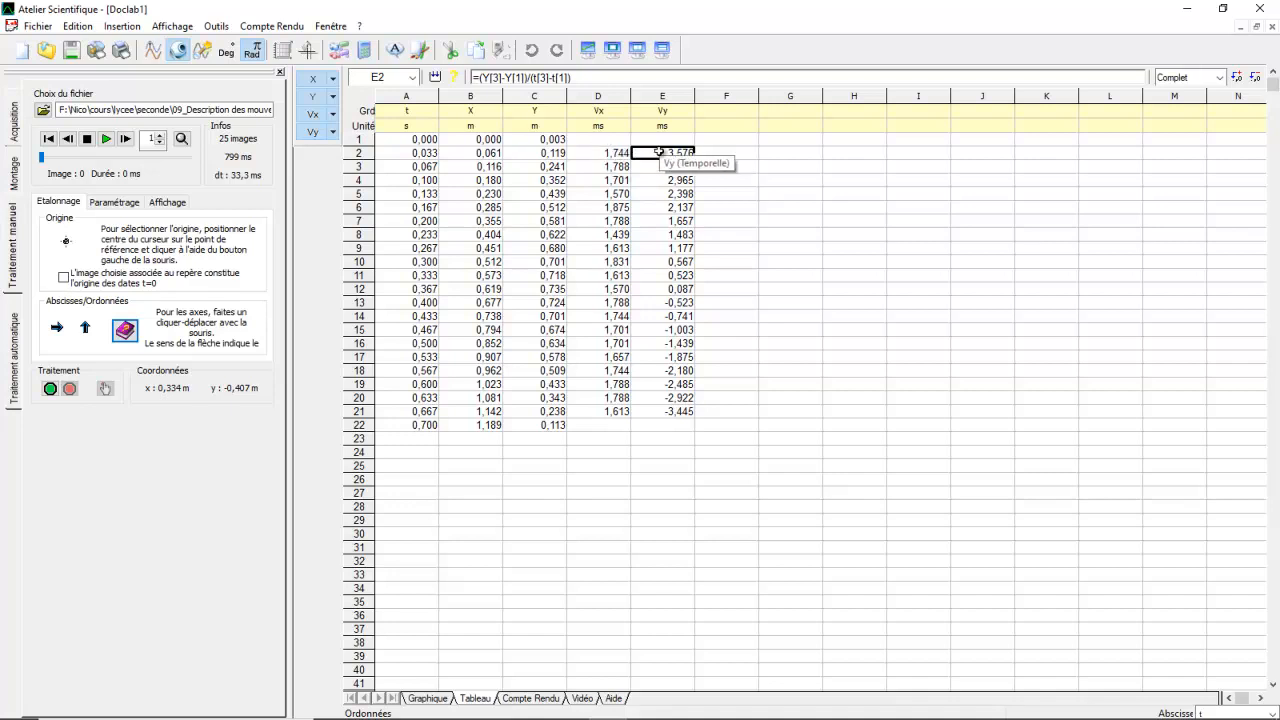
pyautogui.click(722, 112)
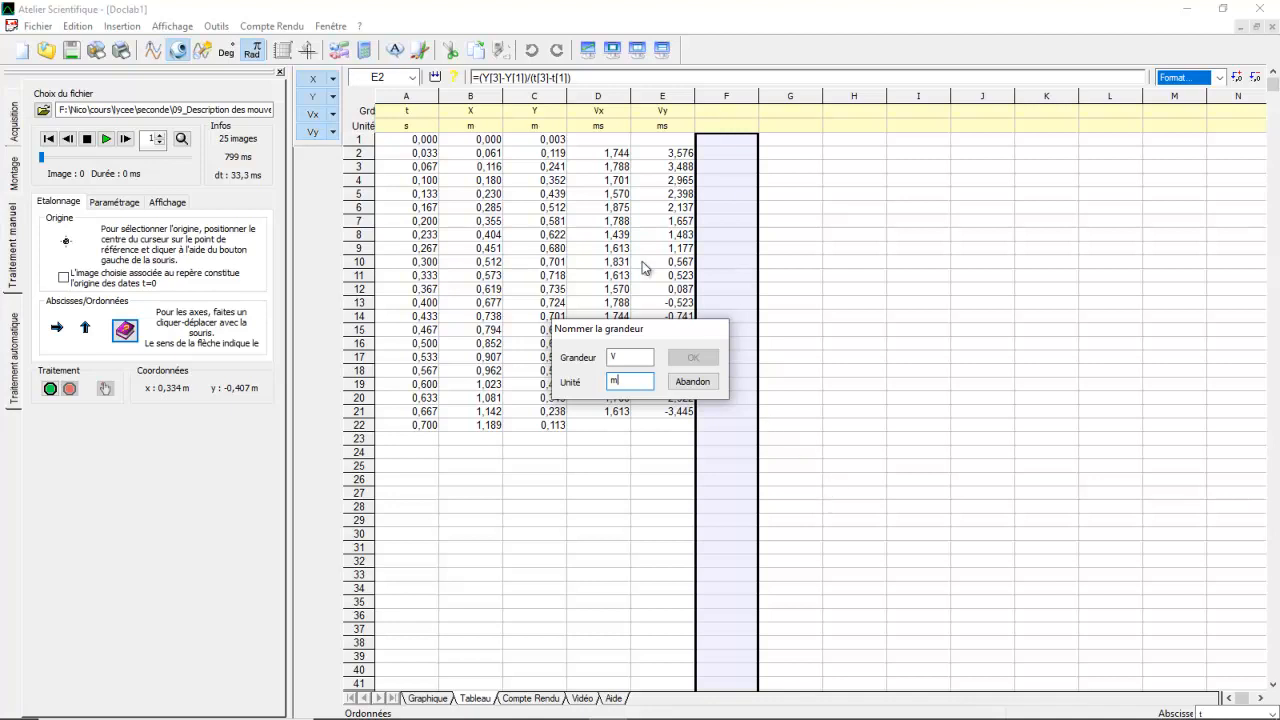
pyautogui.write('s')
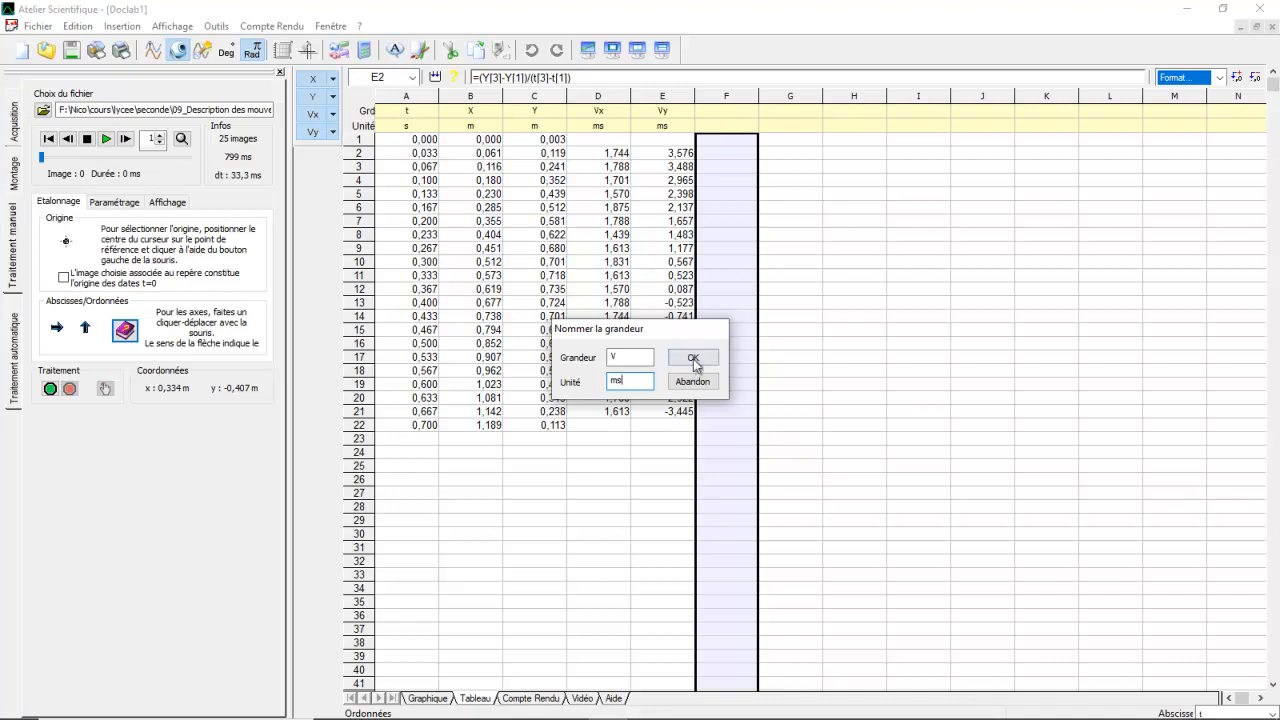
pyautogui.click(692, 357)
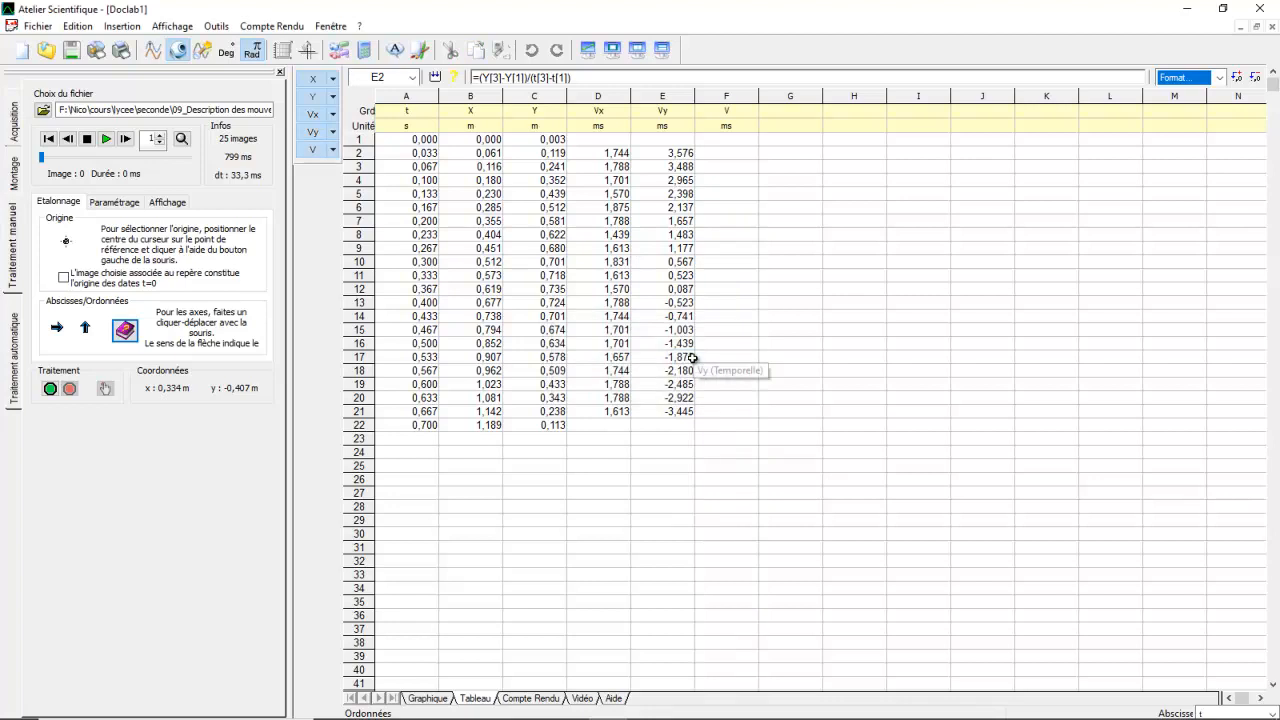
# Start a formula in cell F2 with the square root function, =racine( ), for the speed V at the second point
pyautogui.click(722, 153)
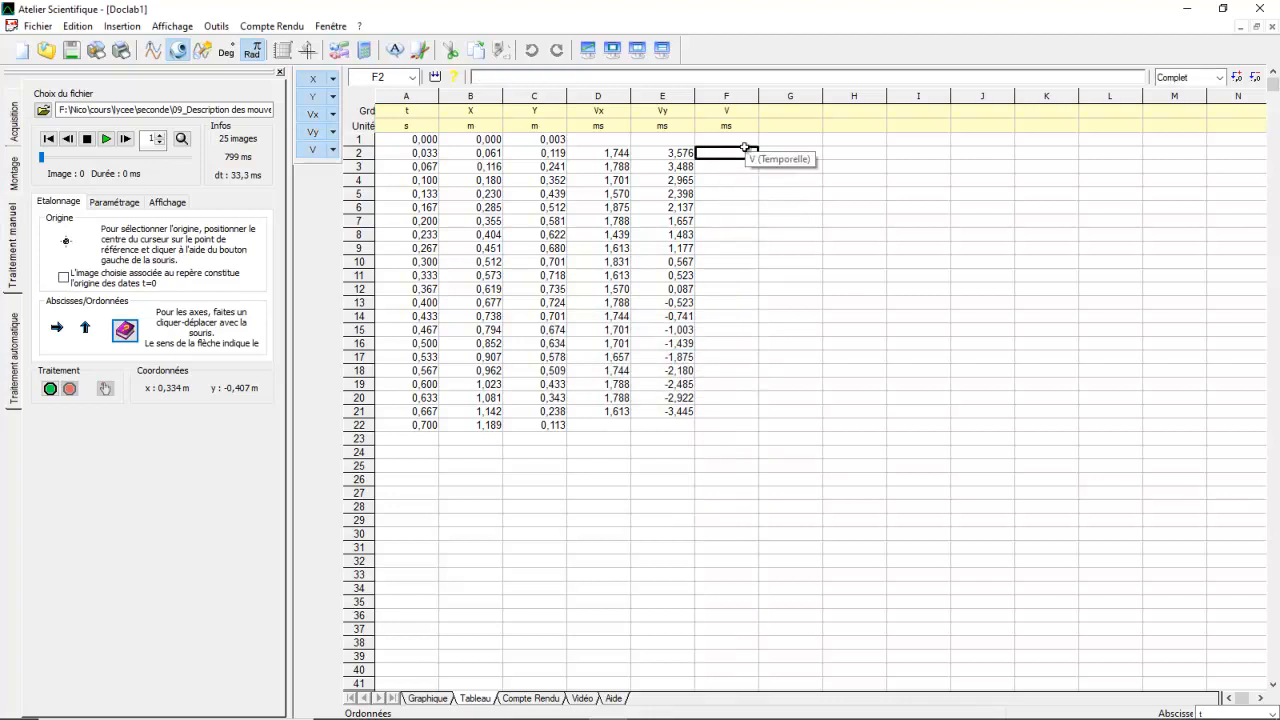
pyautogui.doubleClick(731, 153)
pyautogui.write('=')
pyautogui.rightClick(733, 153)
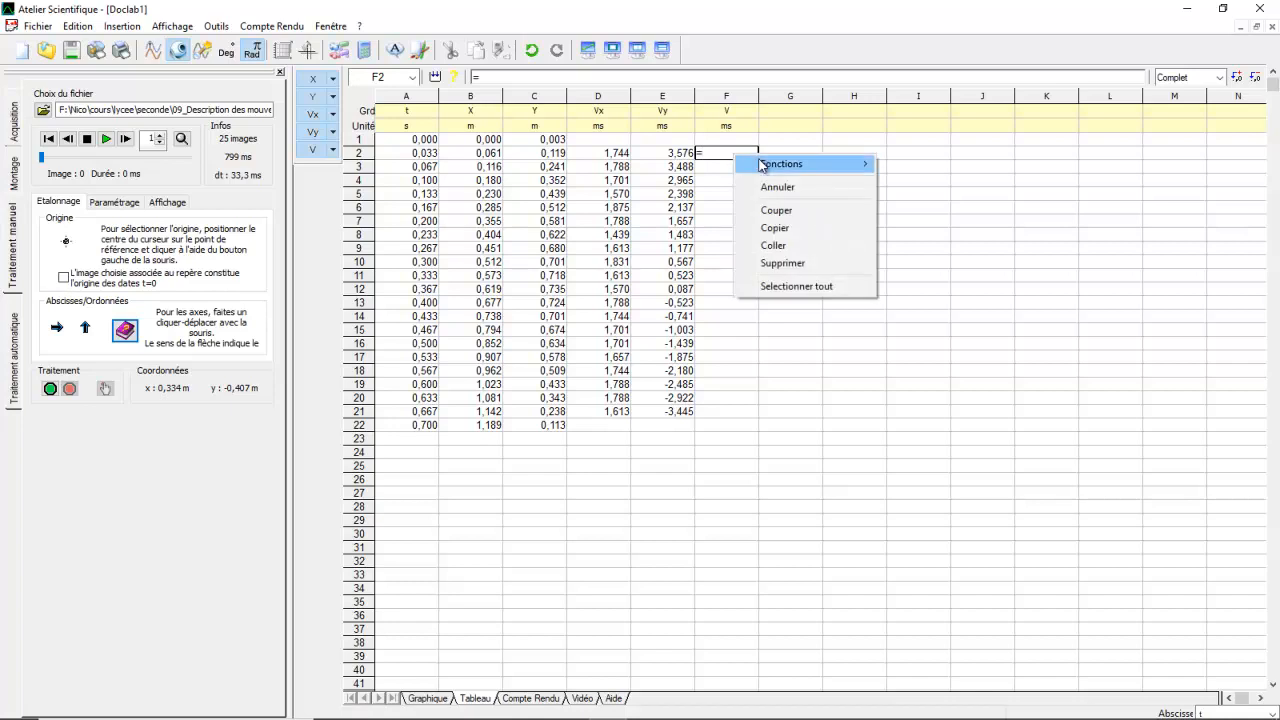
pyautogui.moveTo(762, 165)
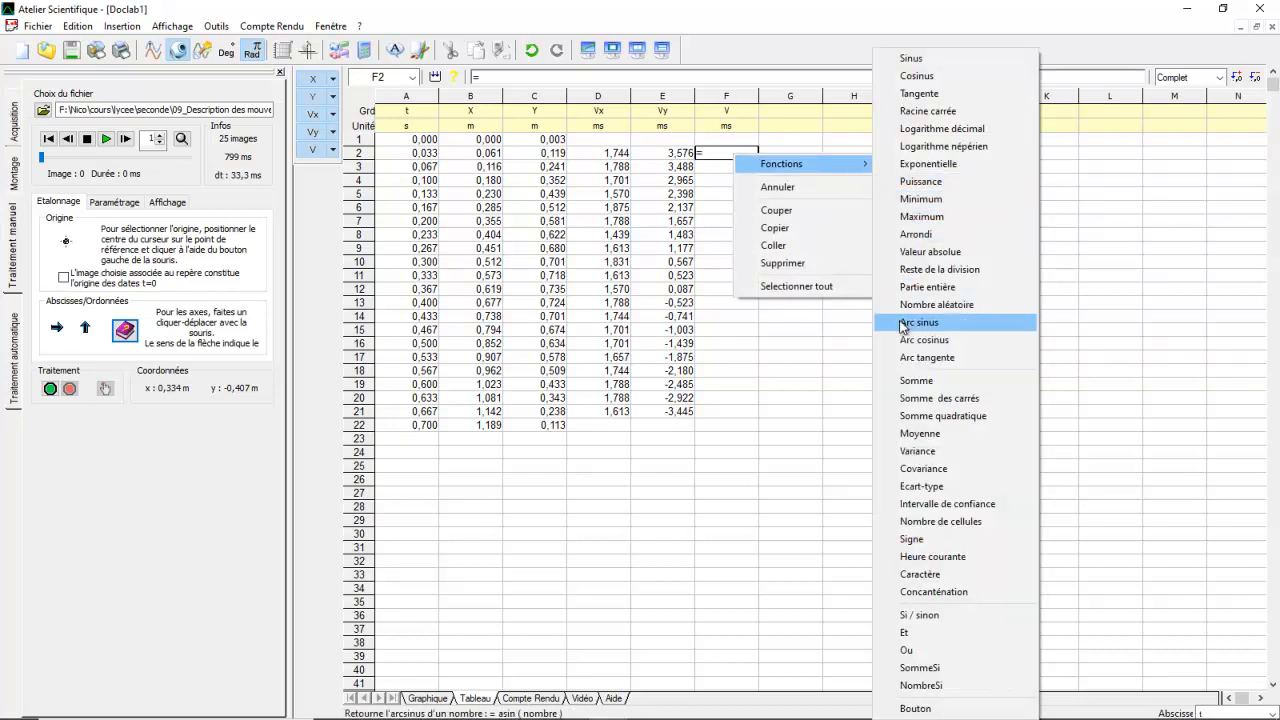
pyautogui.click(942, 112)
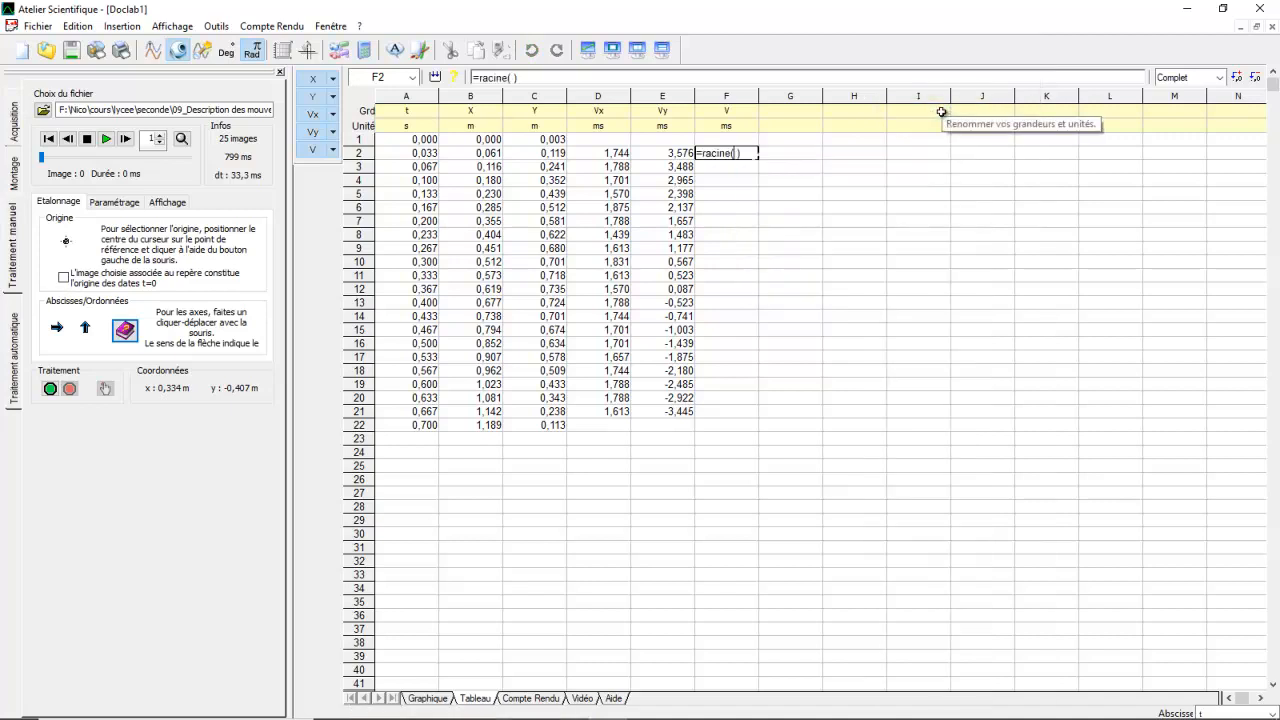
# Complete the square root in cell F2 with Vx[2]×Vx[2]+Vy[2]×Vy[2] and validate the formula
pyautogui.click(610, 153)
pyautogui.press('Right')
pyautogui.write('*')
pyautogui.click(610, 153)
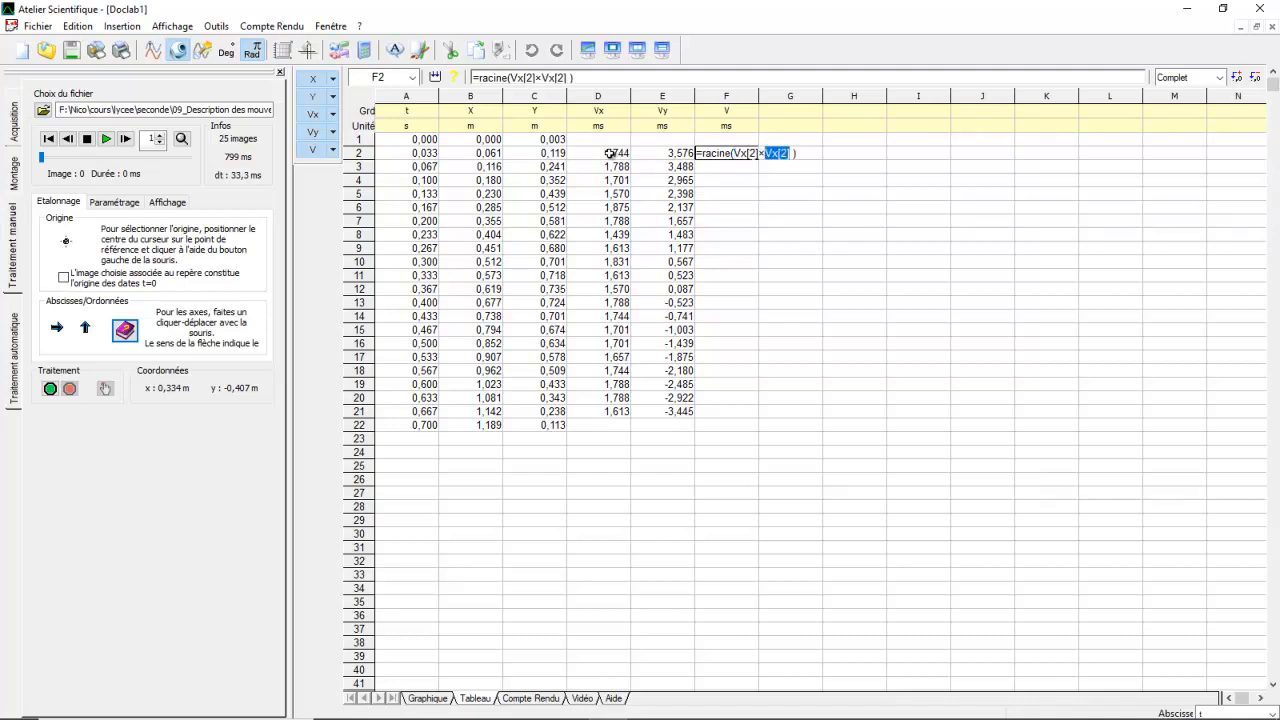
pyautogui.press('Right')
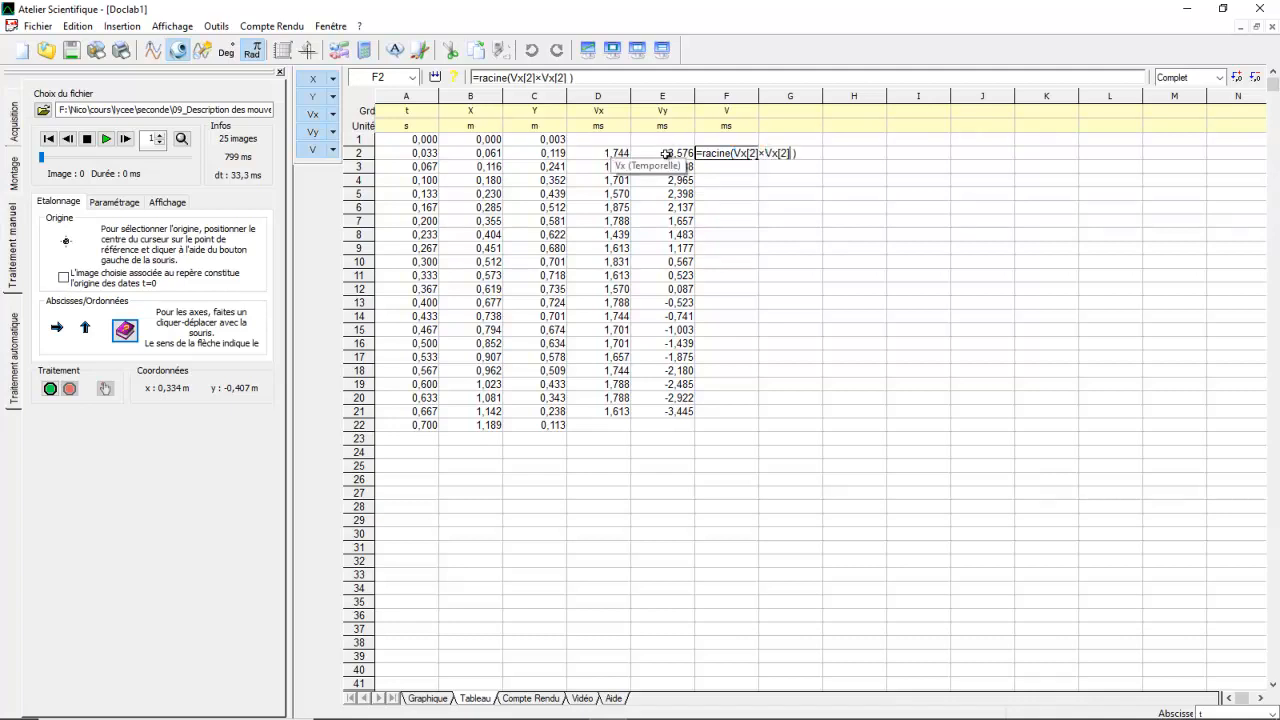
pyautogui.write('+')
pyautogui.click(666, 153)
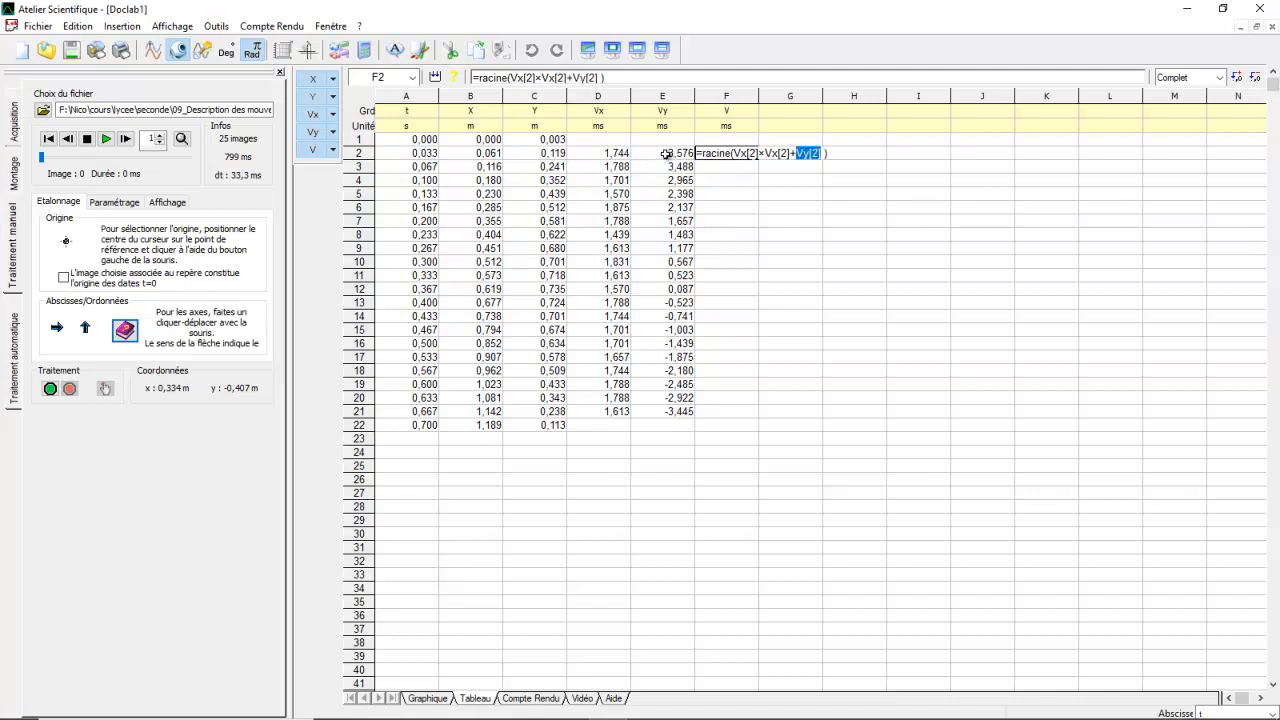
pyautogui.press('Right')
pyautogui.write('*')
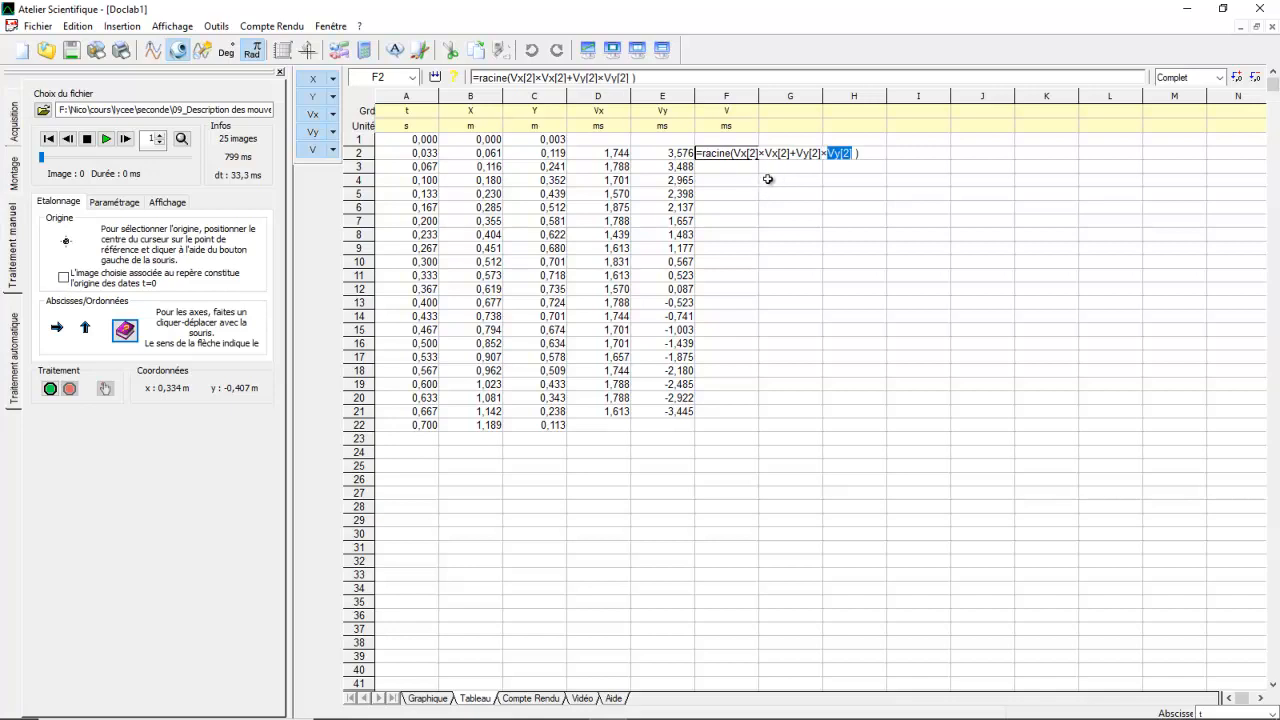
pyautogui.click(645, 80)
pyautogui.press('Return')
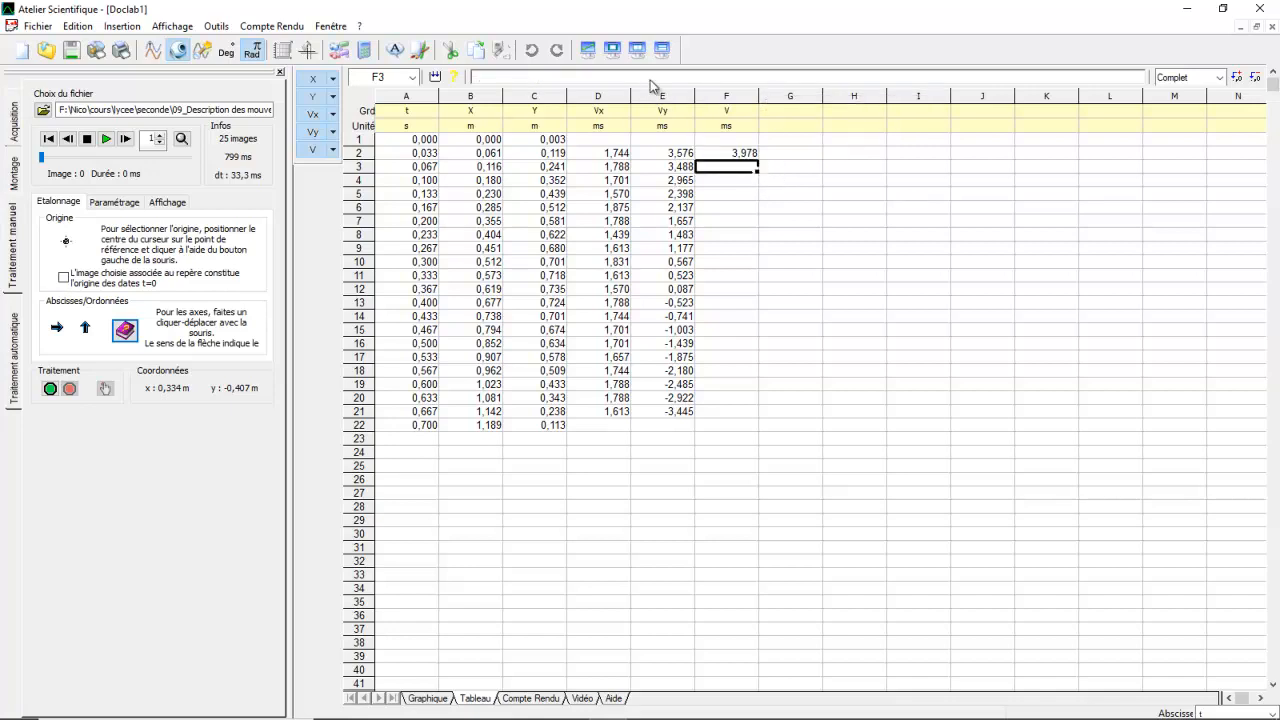
# Copy the V formula from cell F2 down column F to row 21
pyautogui.click(722, 156)
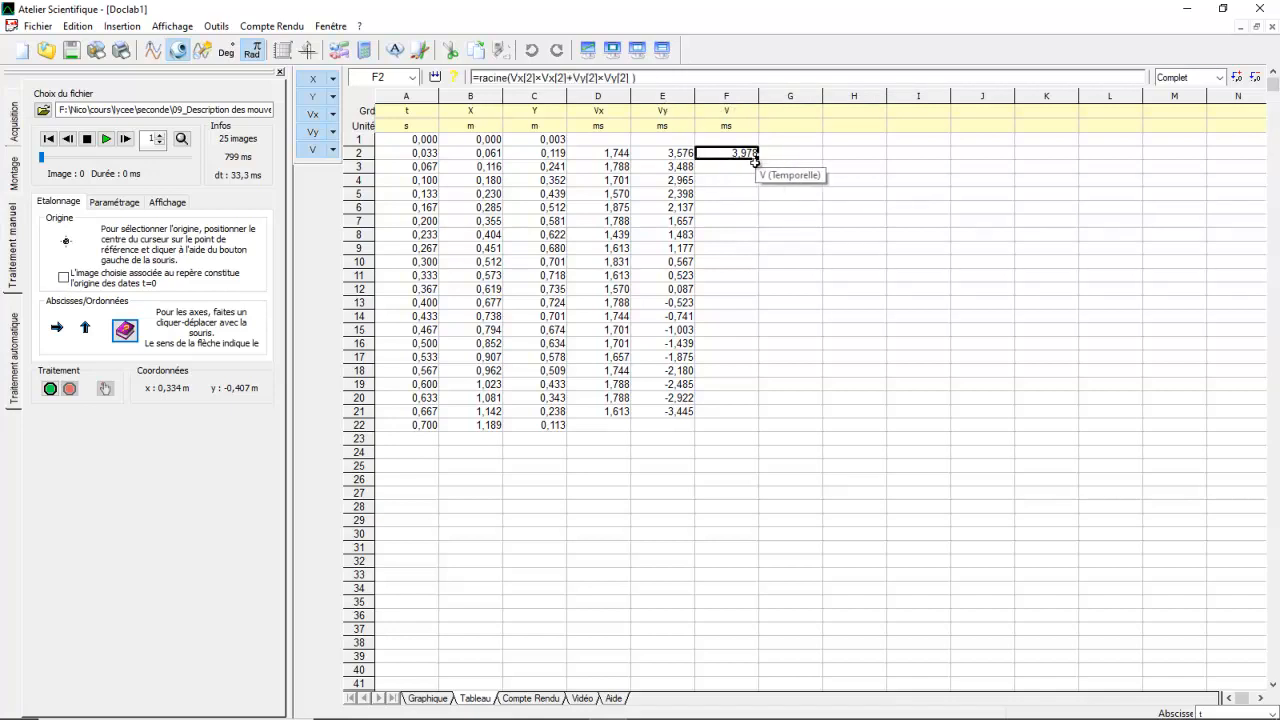
pyautogui.moveTo(757, 157); pyautogui.dragTo(720, 412)
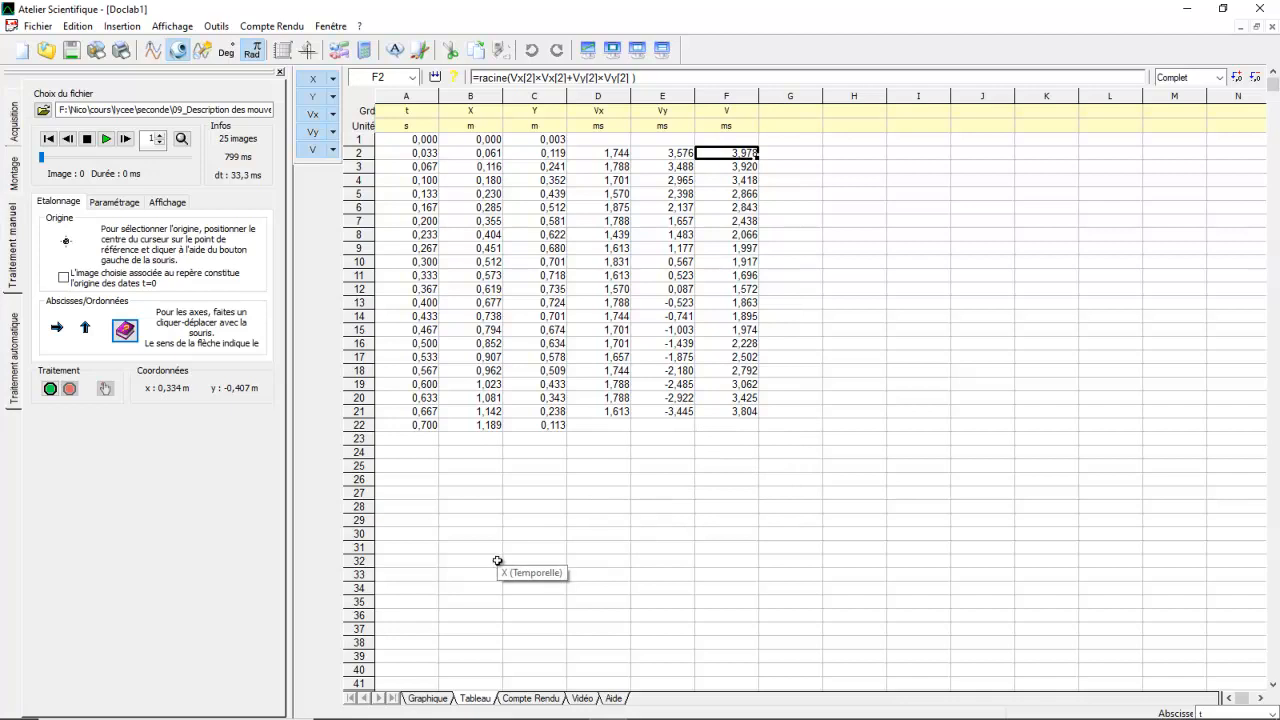
# Show the graph, remove the X and Y curves from it, and plot only V against t
pyautogui.click(427, 698)
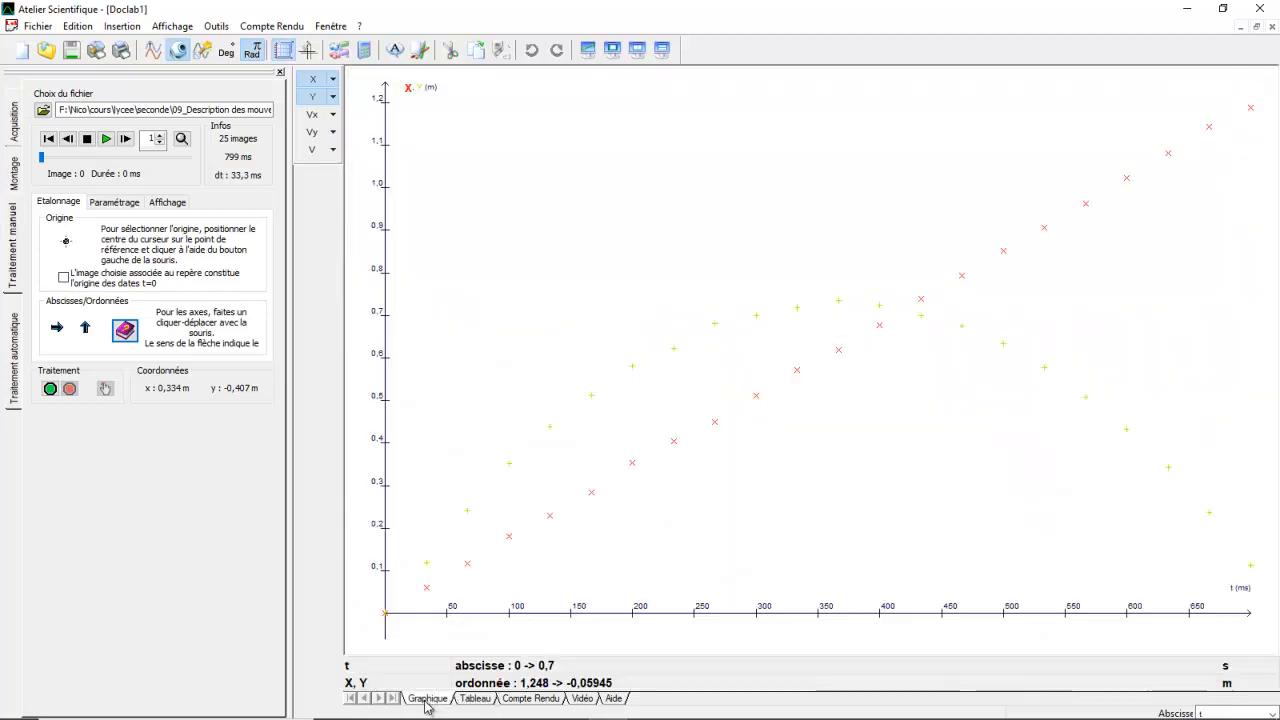
pyautogui.click(313, 82)
pyautogui.click(312, 96)
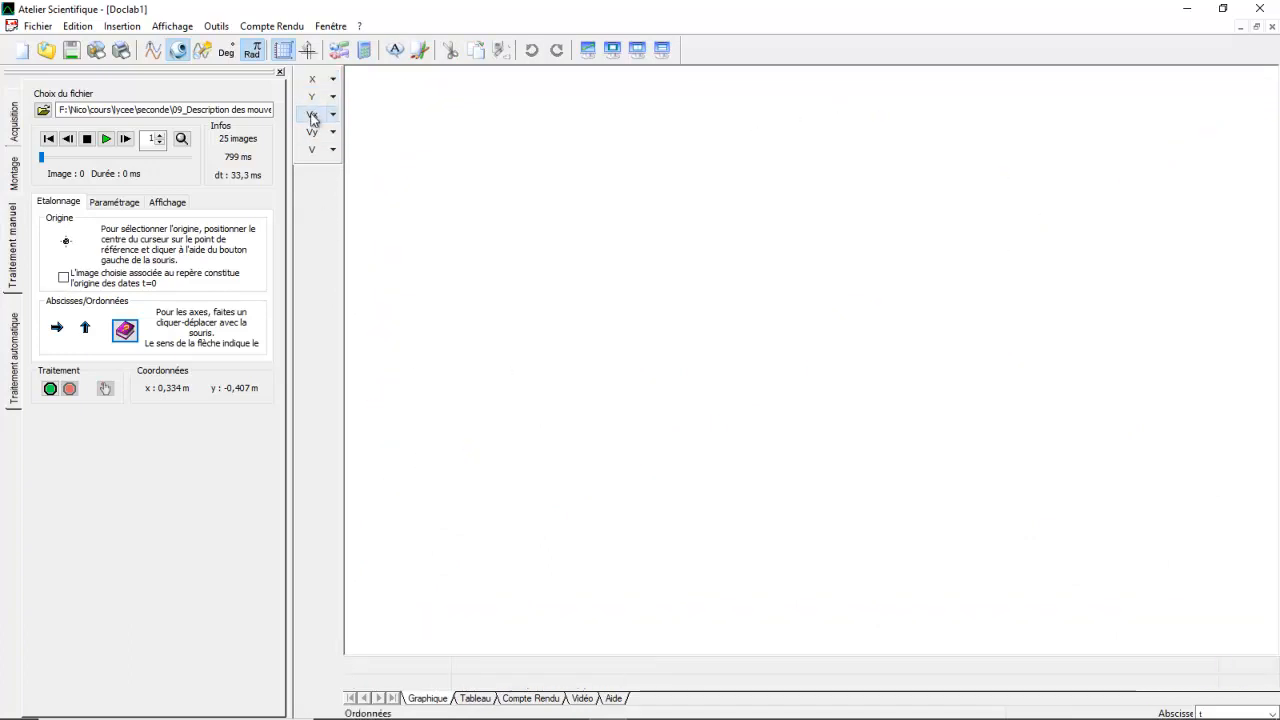
pyautogui.click(312, 150)
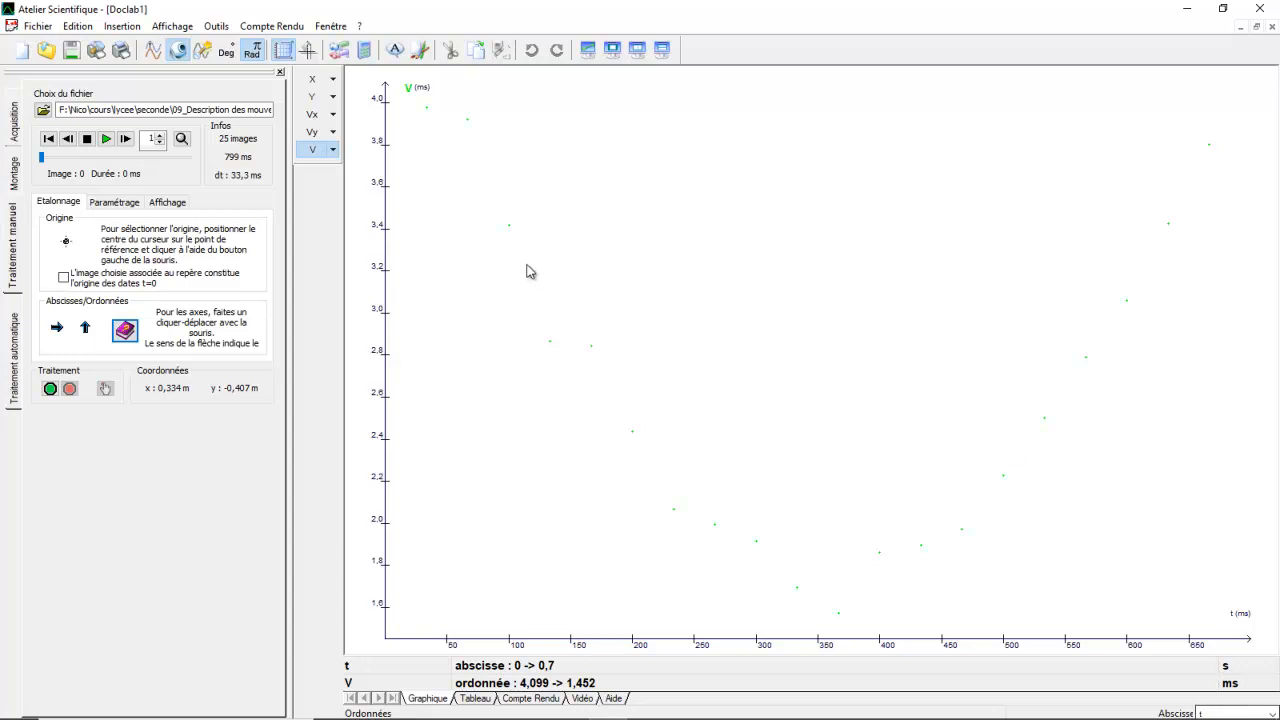
# Change the V curve's colour to dark blue and its point markers to Plus
pyautogui.click(333, 150)
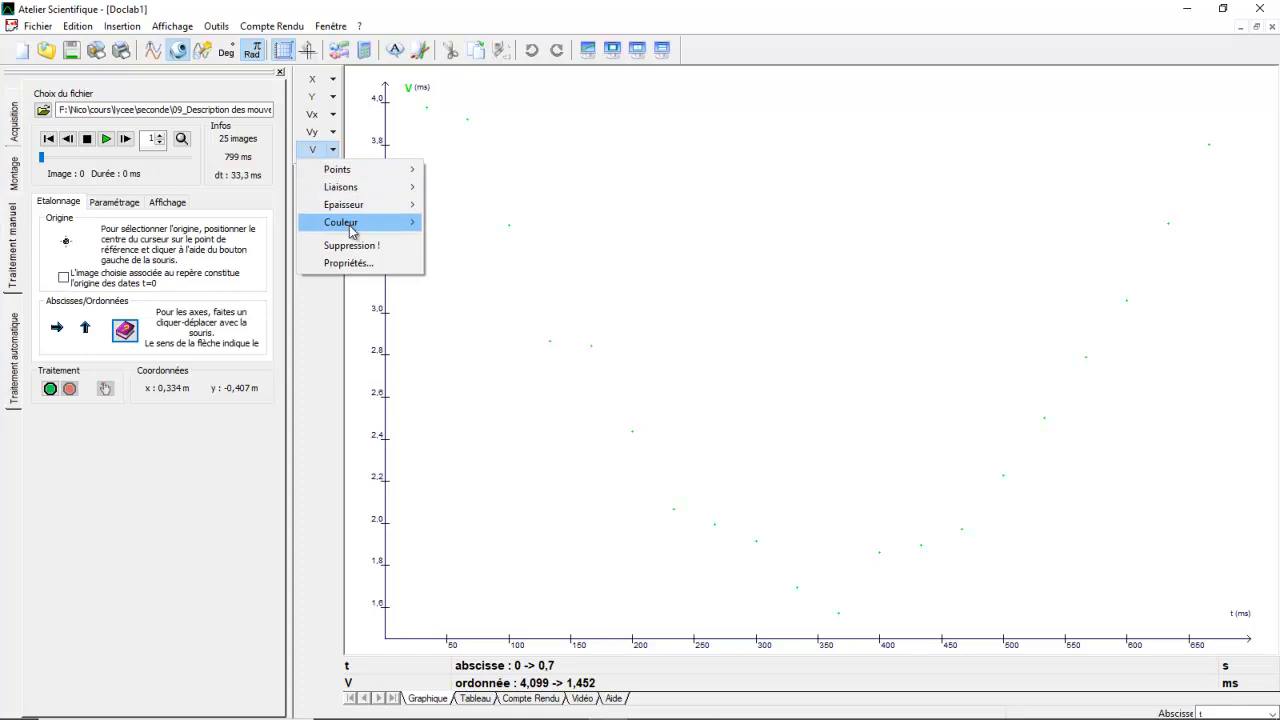
pyautogui.moveTo(350, 226)
pyautogui.click(450, 224)
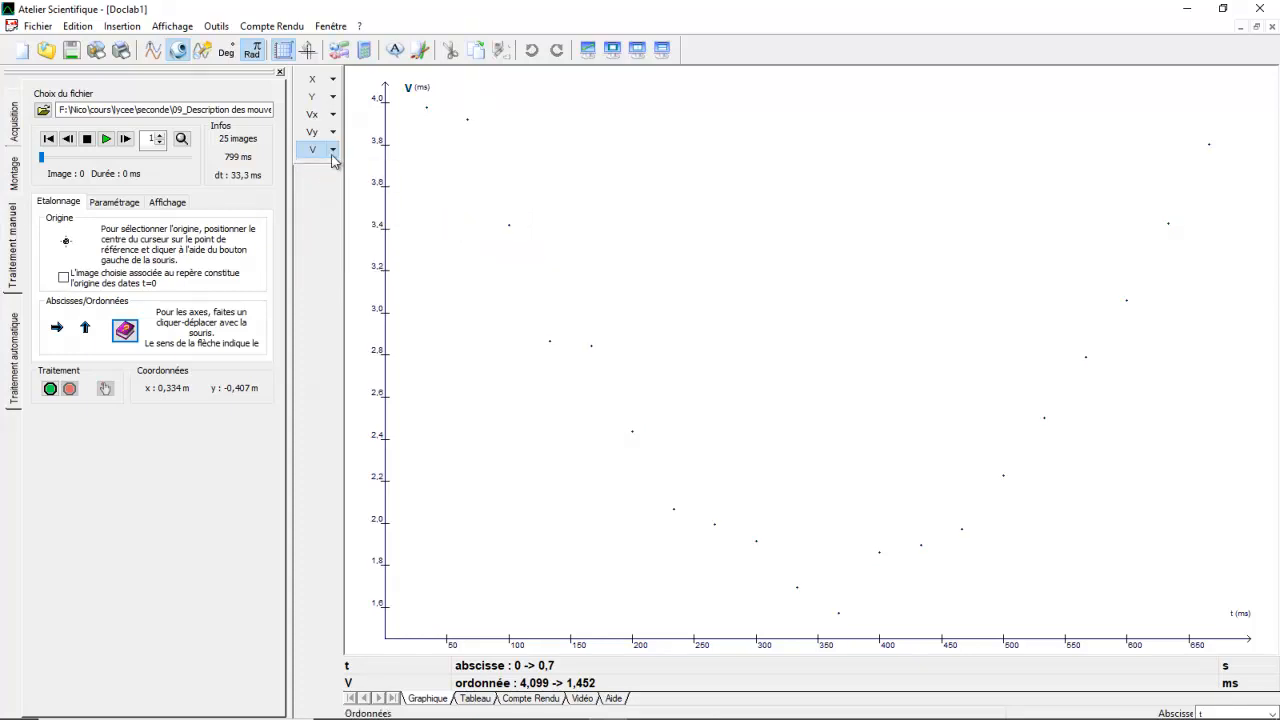
pyautogui.click(332, 152)
pyautogui.moveTo(335, 170)
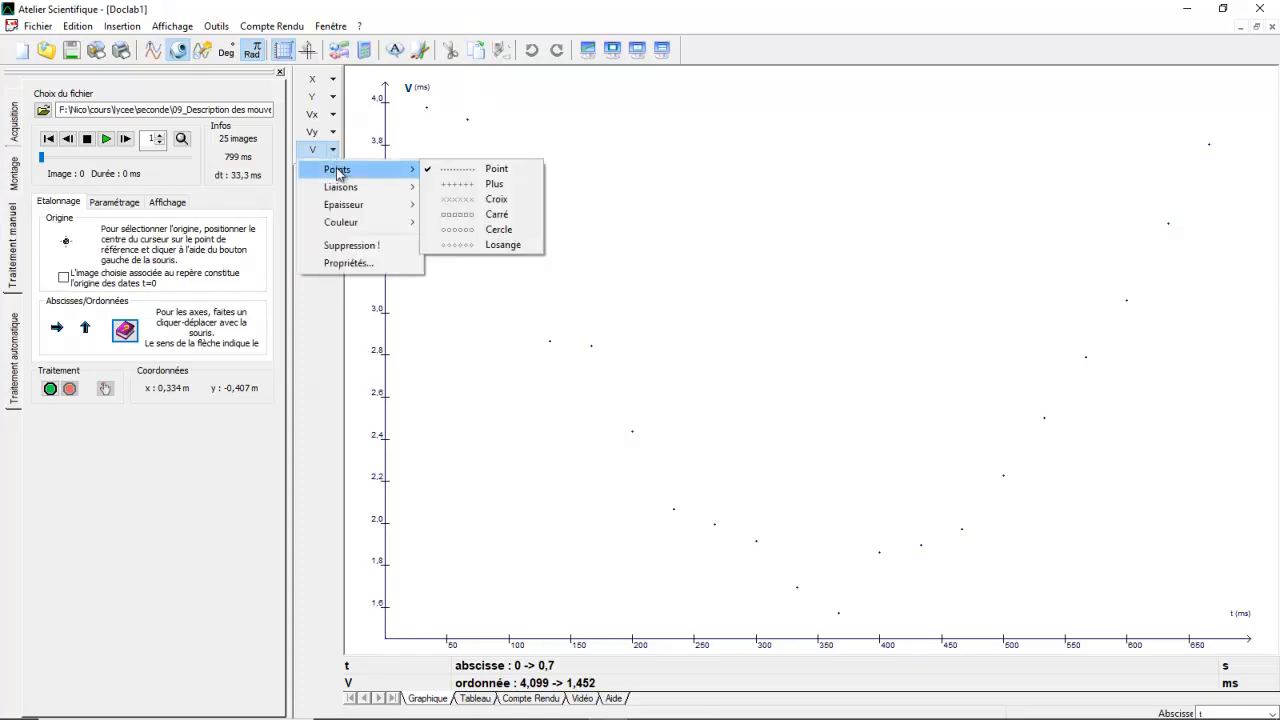
pyautogui.click(455, 184)
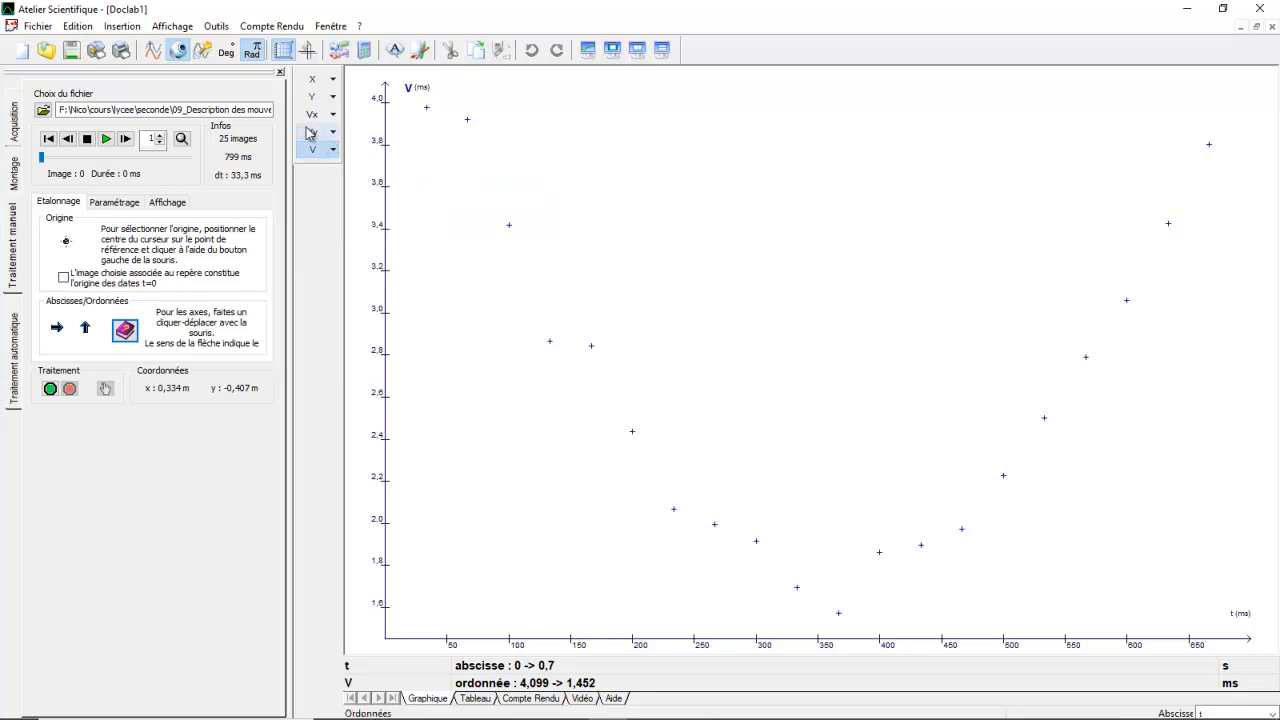
# Link the points of the V curve with a continuous line
pyautogui.click(334, 151)
pyautogui.moveTo(410, 188)
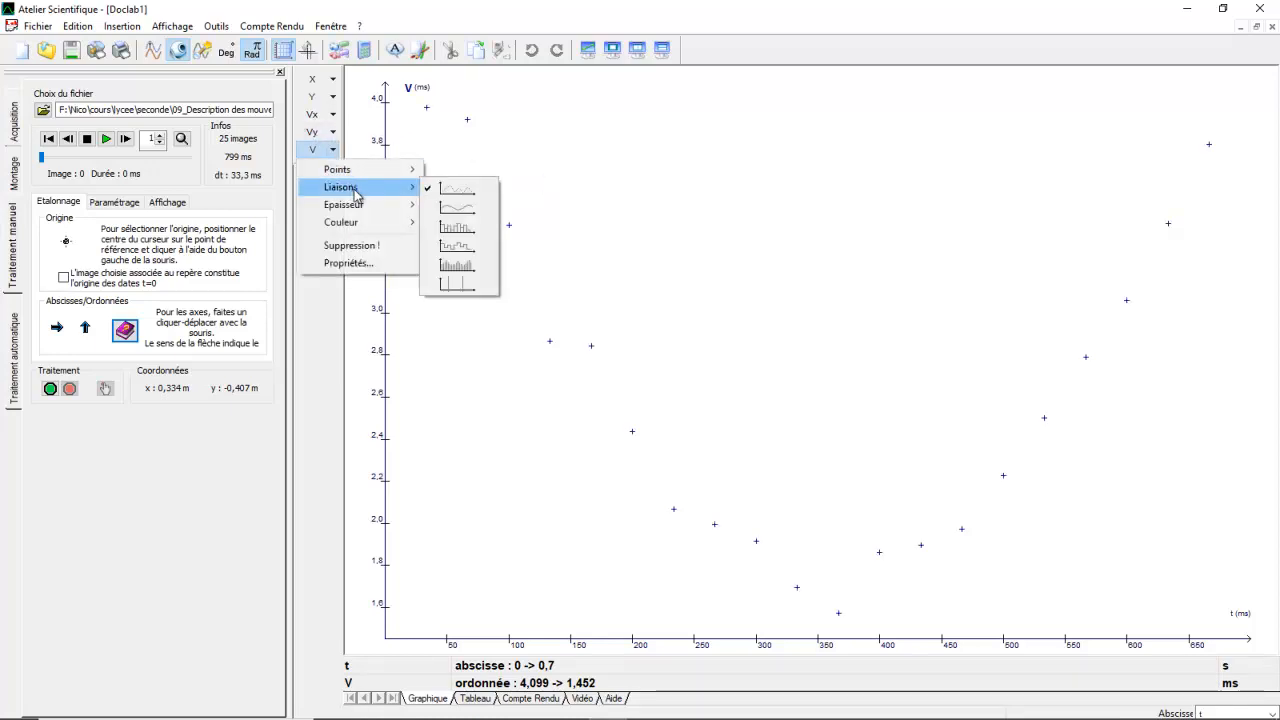
pyautogui.click(446, 208)
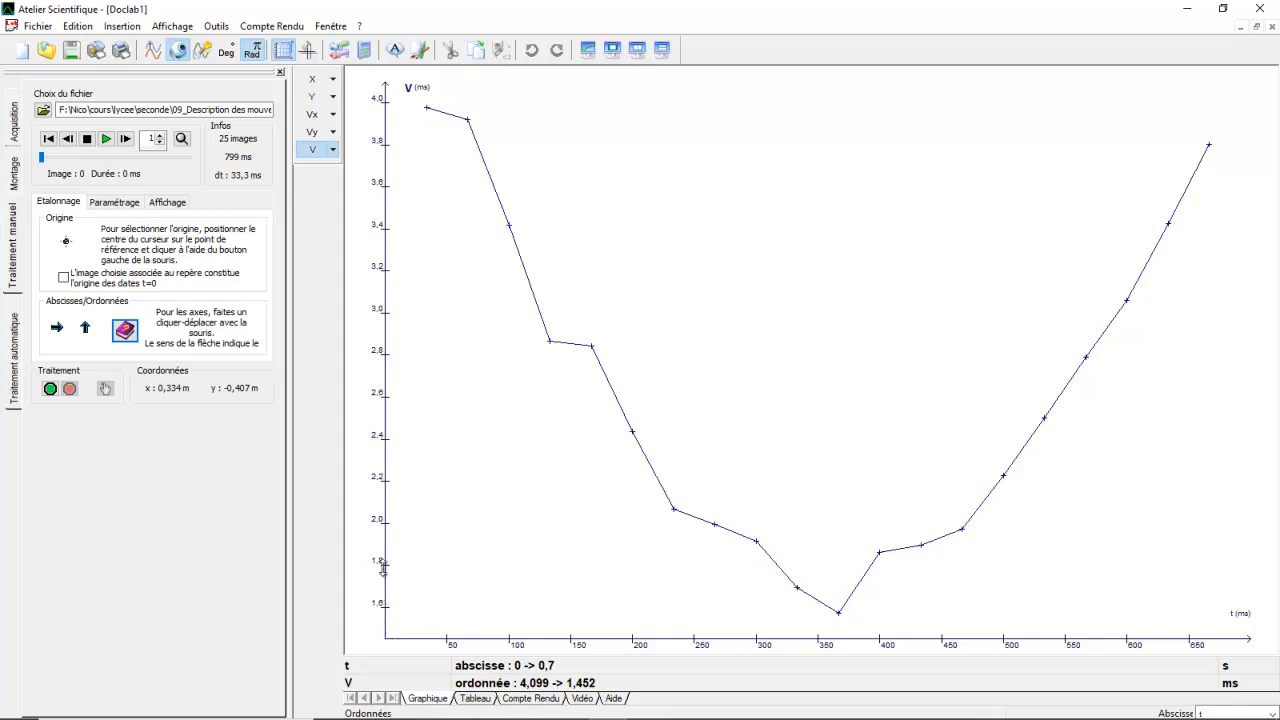
# Switch the graph's scales to manual, set the minimum of the ms axis to 0, and close the scale settings
pyautogui.rightClick(692, 358)
pyautogui.click(757, 539)
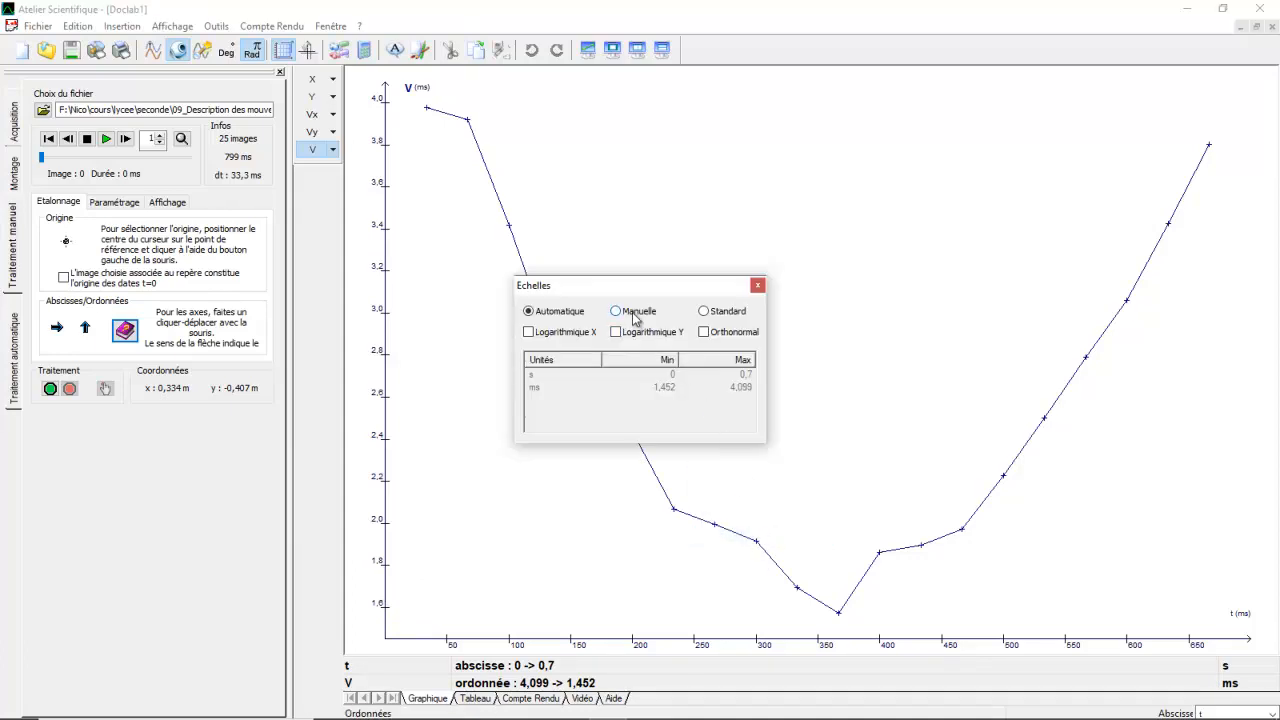
pyautogui.click(633, 314)
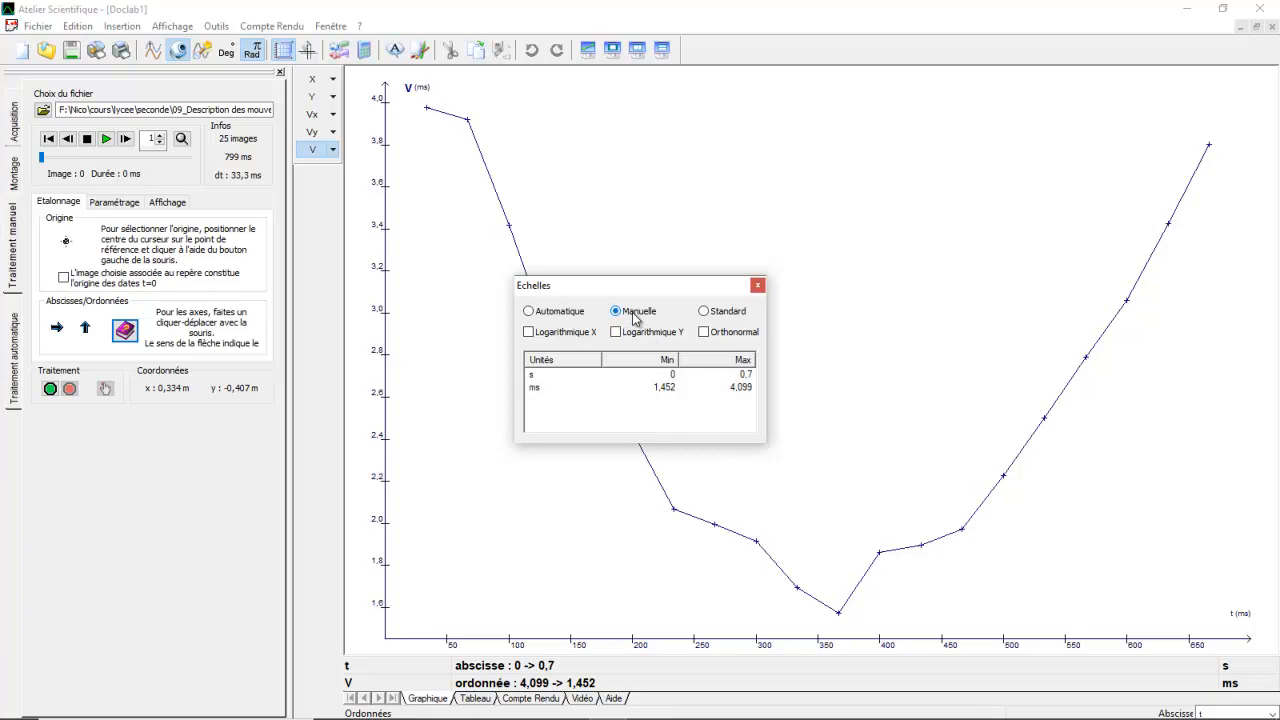
pyautogui.click(660, 390)
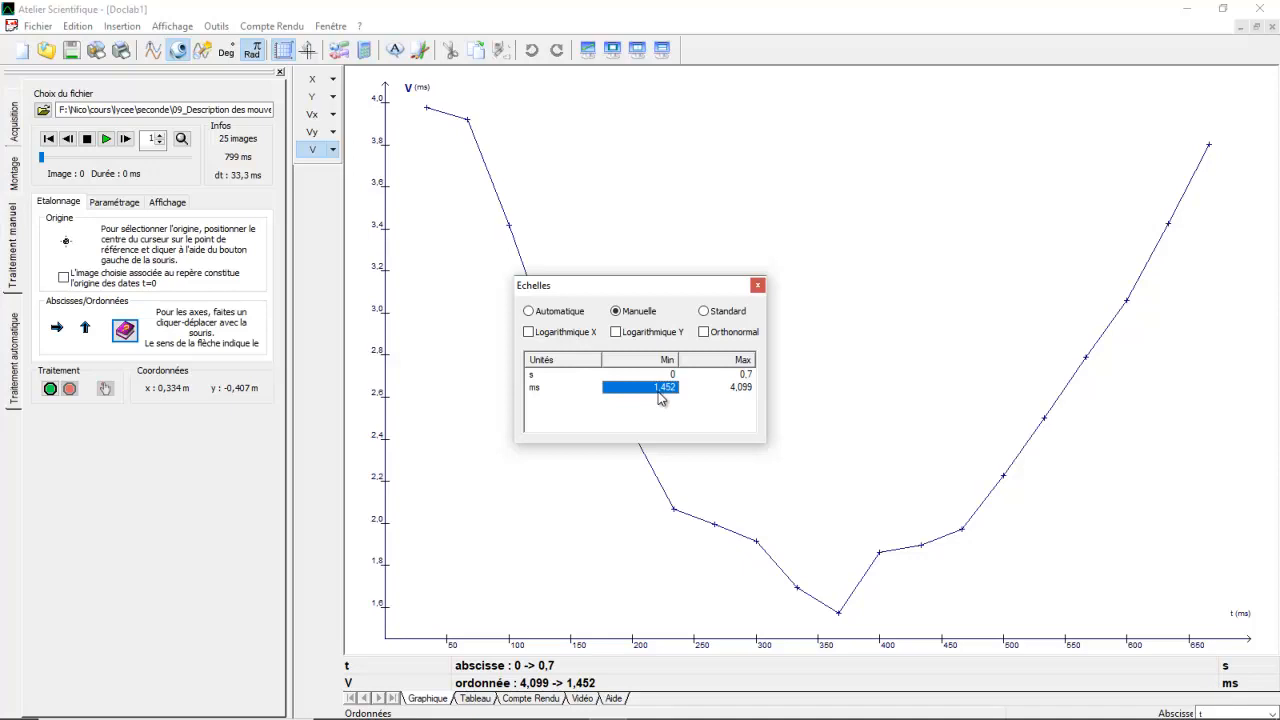
pyautogui.write('0')
pyautogui.press('Return')
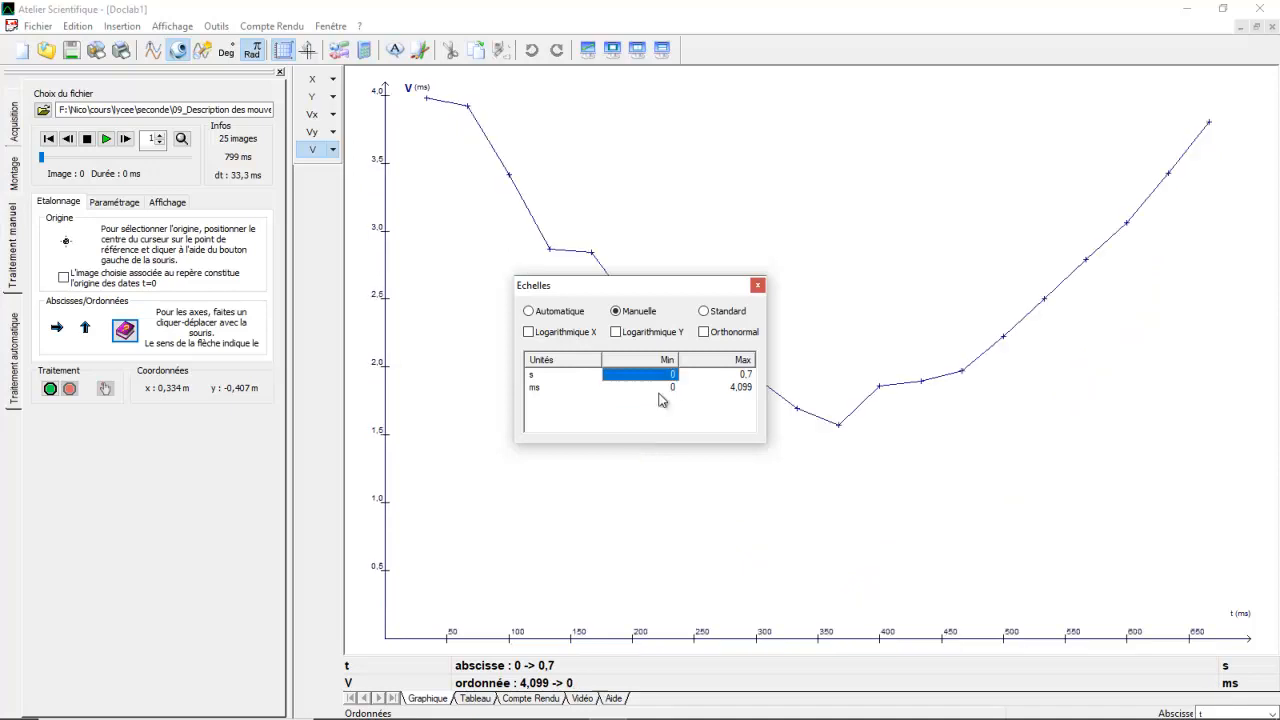
pyautogui.click(757, 286)
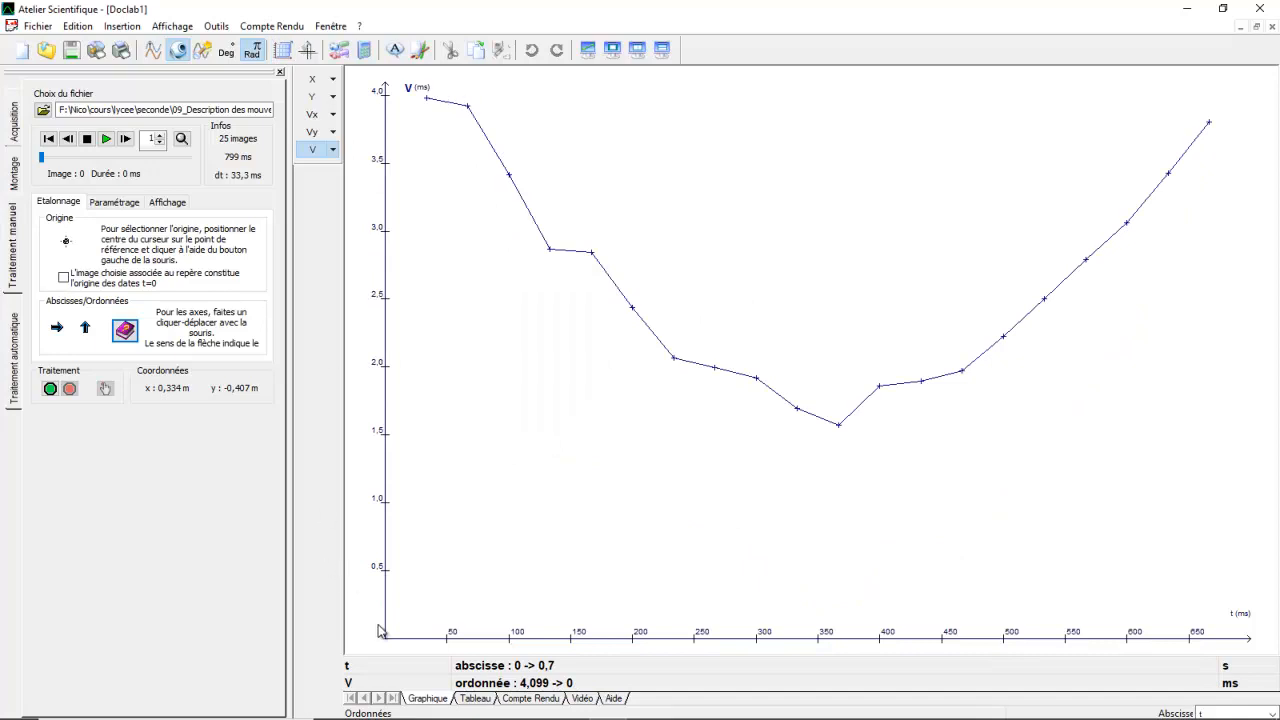